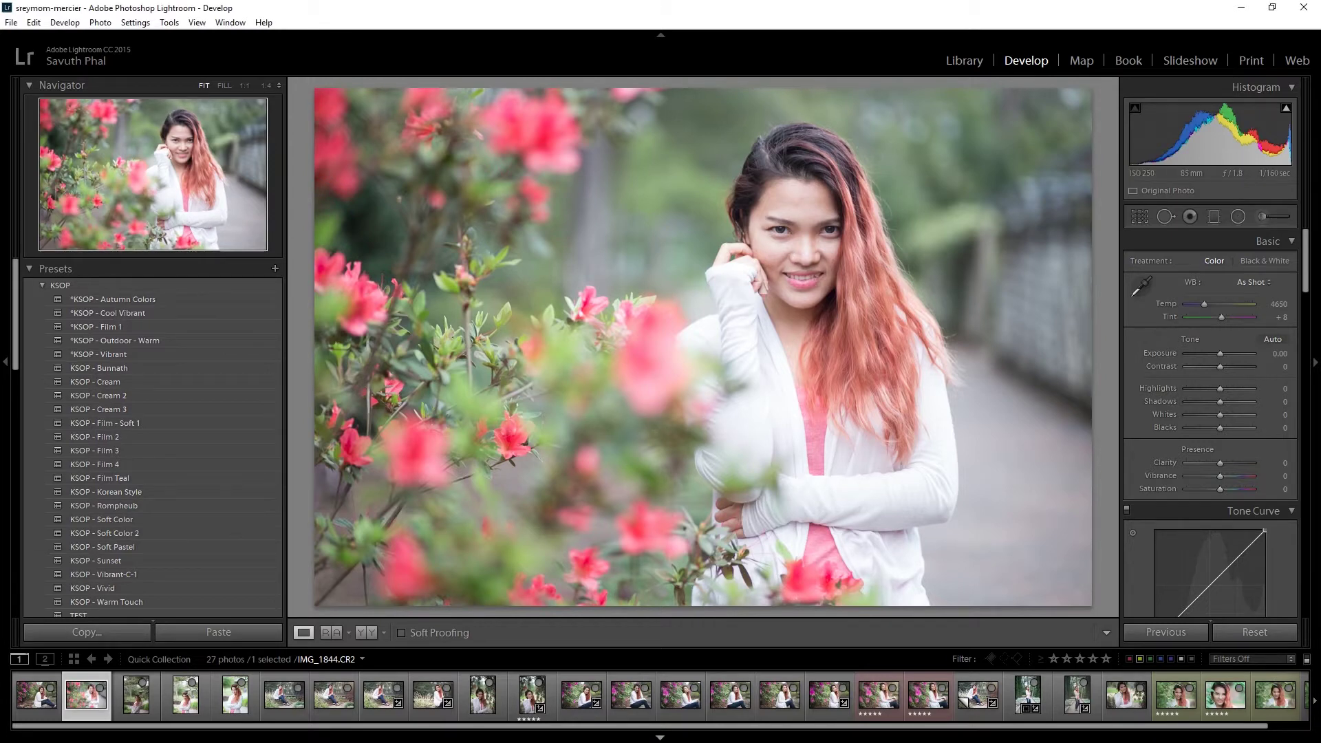
# - Flip back and forth between the seated IMG_1844 and standing IMG_1998 portraits to compare them
pyautogui.click(38, 695)
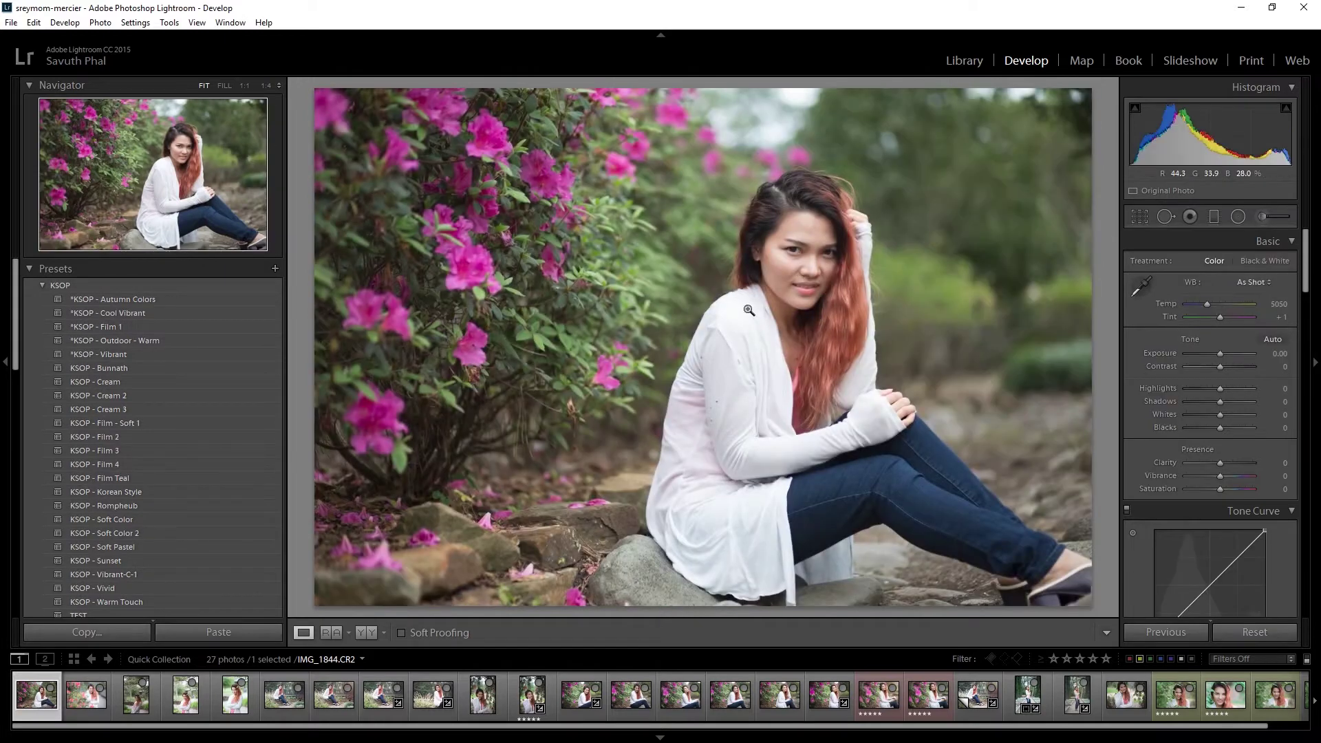
pyautogui.click(68, 709)
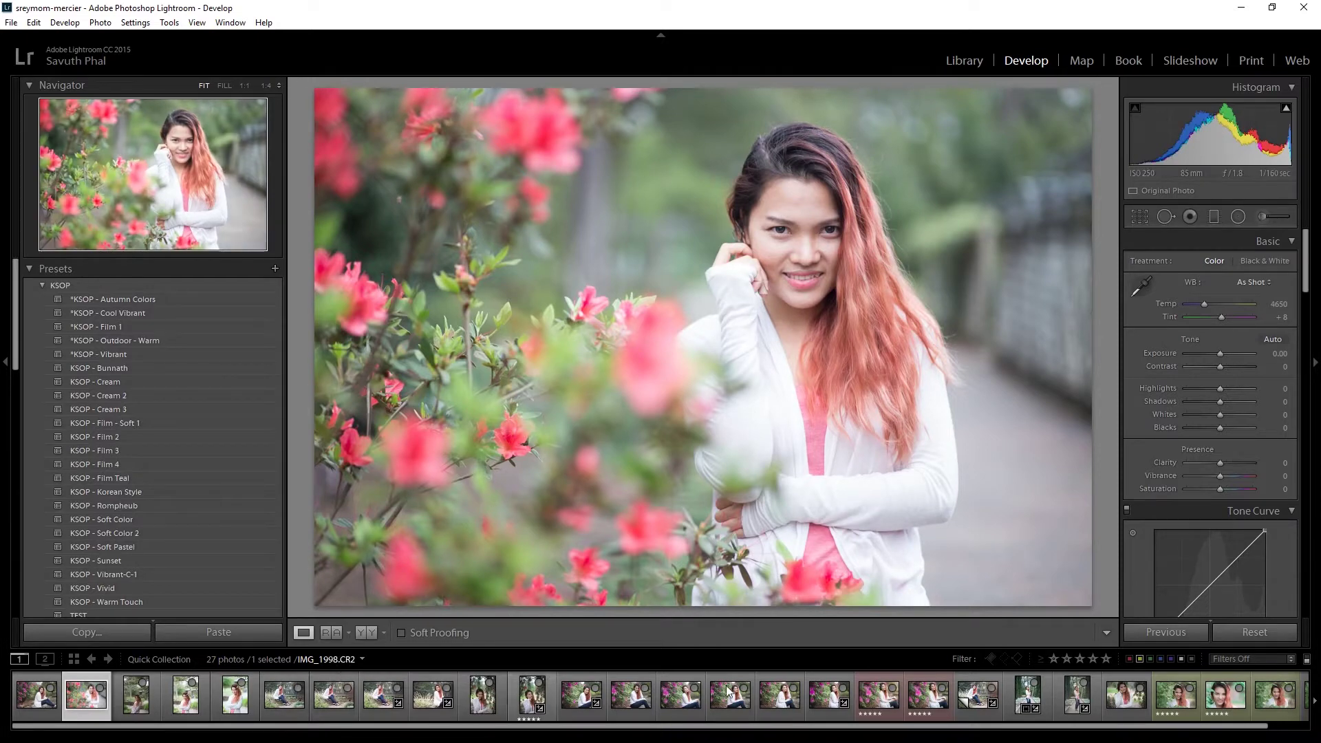
pyautogui.press('Left')
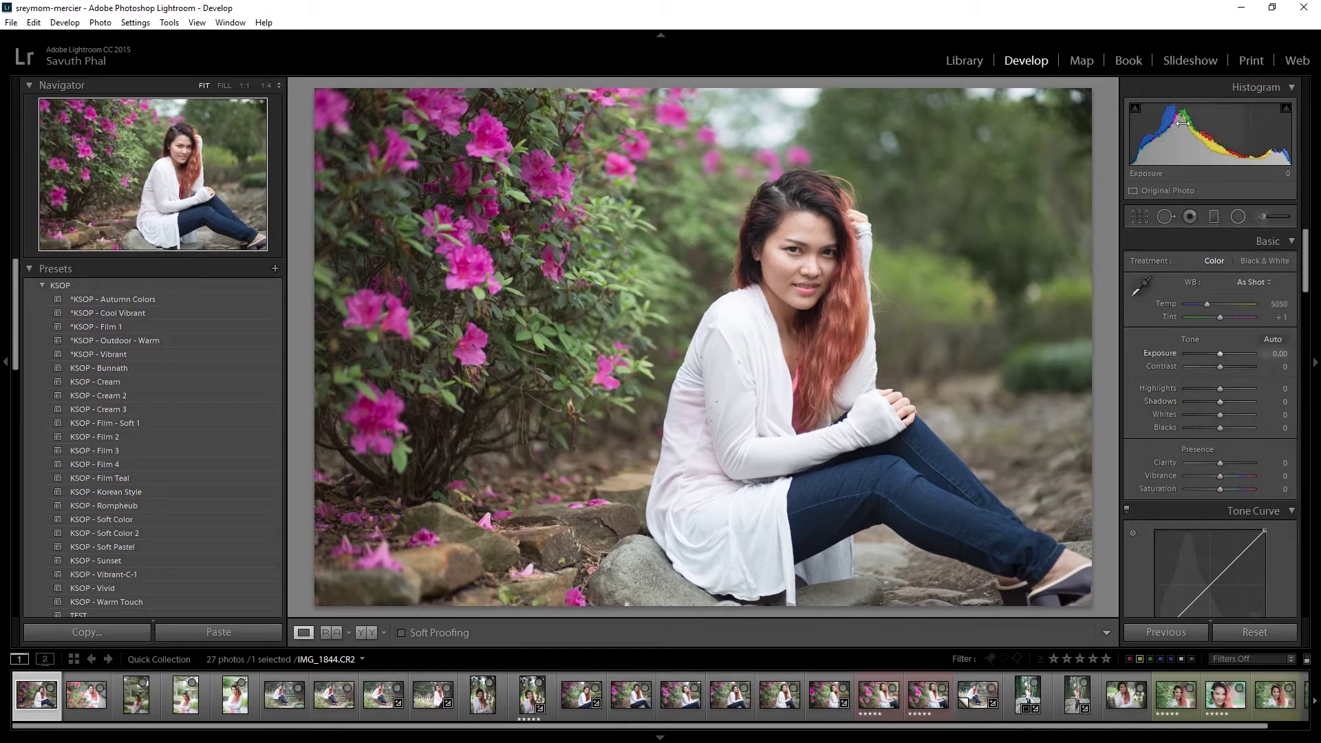
pyautogui.click(101, 716)
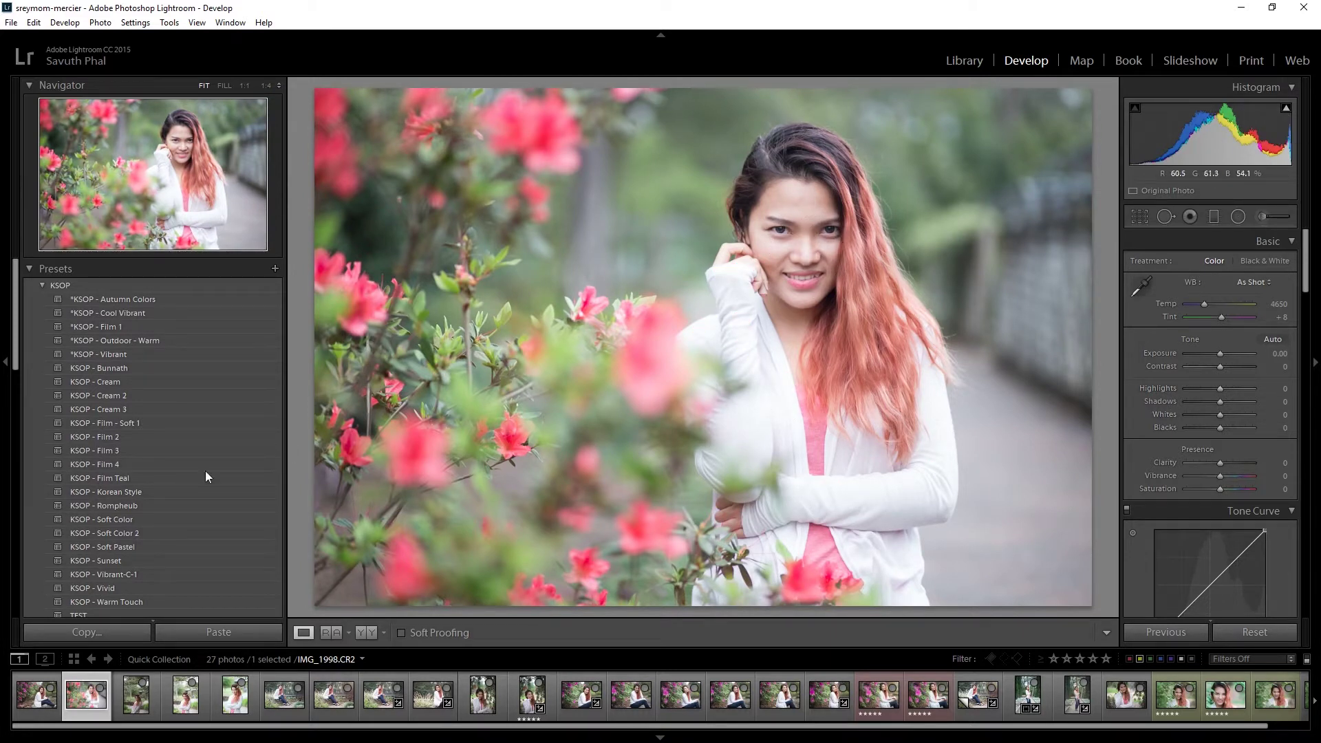
pyautogui.click(36, 716)
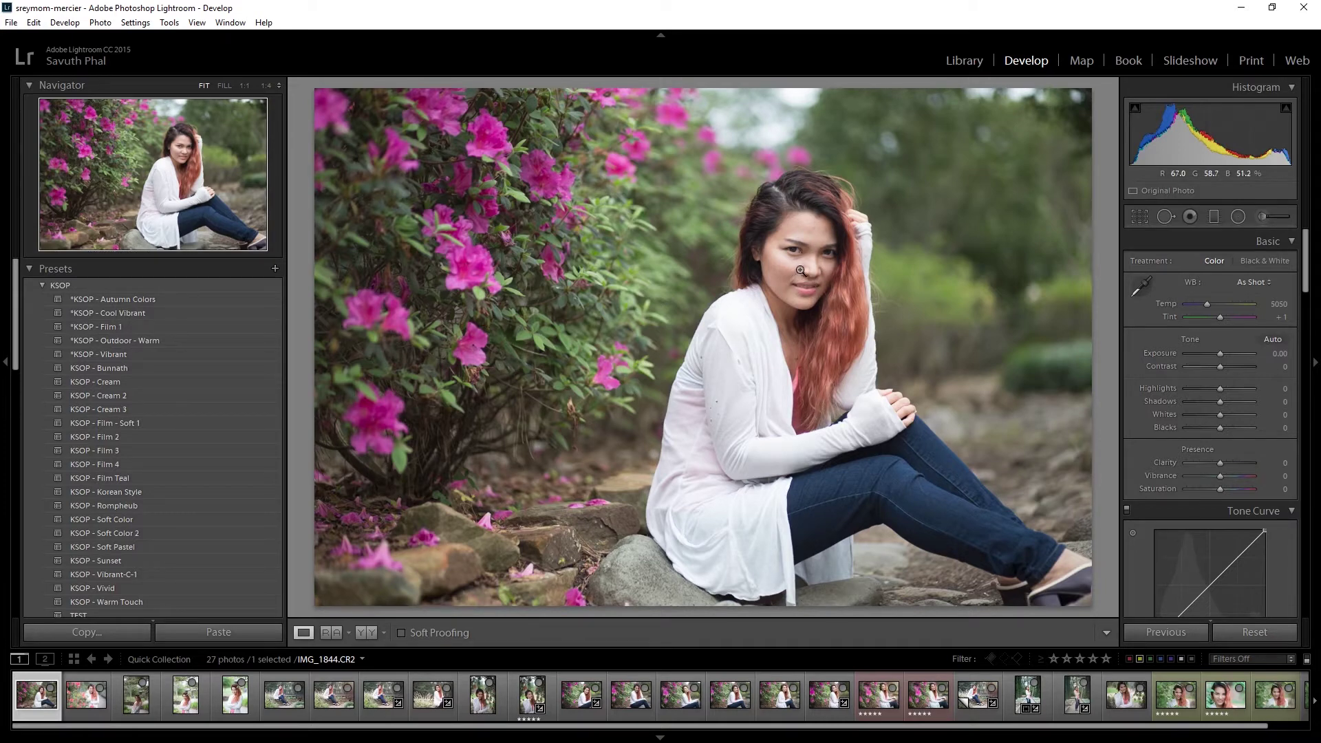
pyautogui.click(86, 708)
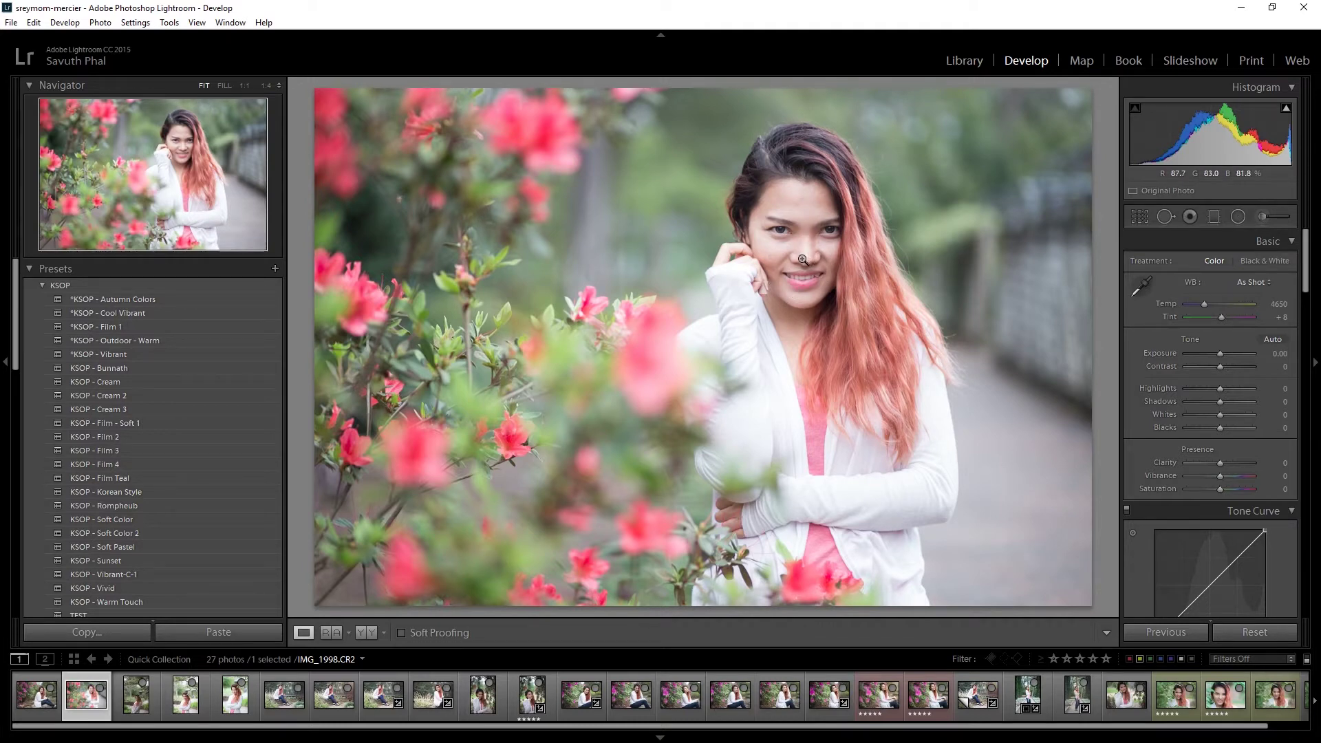
pyautogui.click(40, 709)
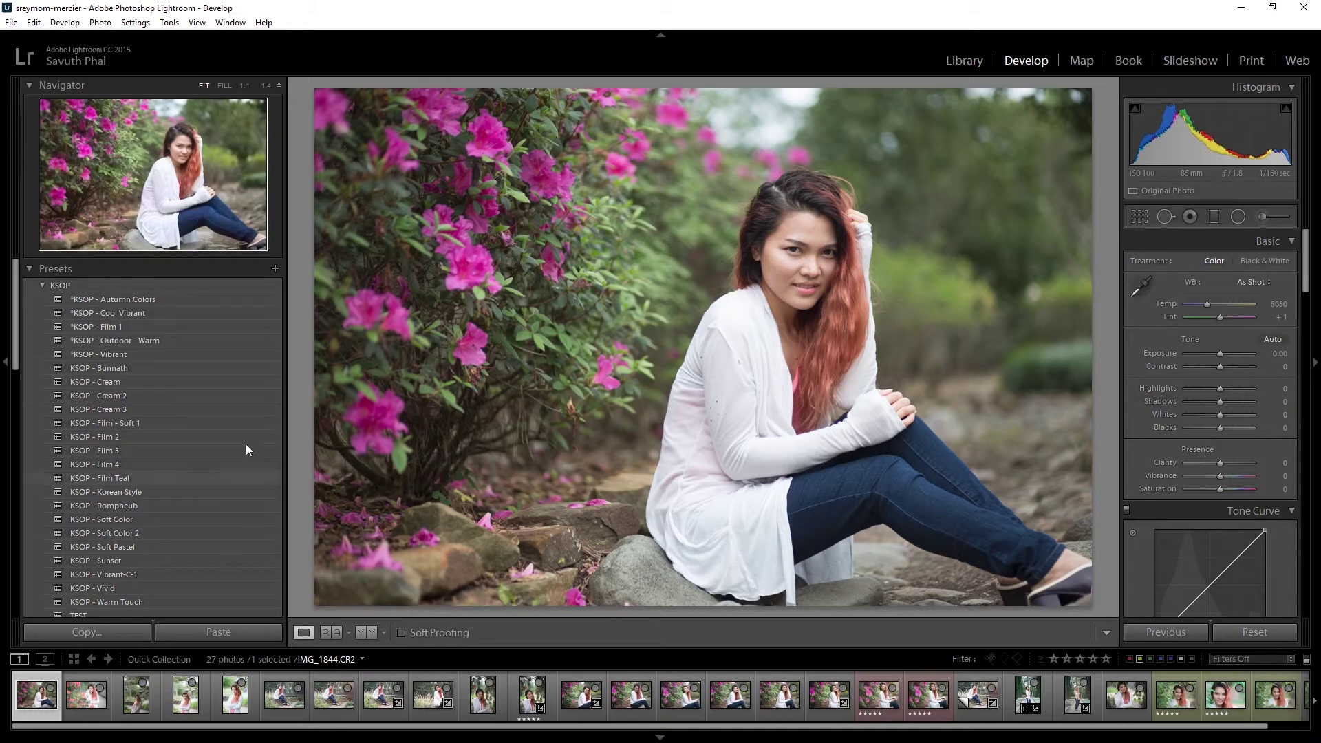
# - Apply the KSOP - Vibrant preset to standing portrait IMG_1998, then open seated IMG_1844
pyautogui.click(78, 705)
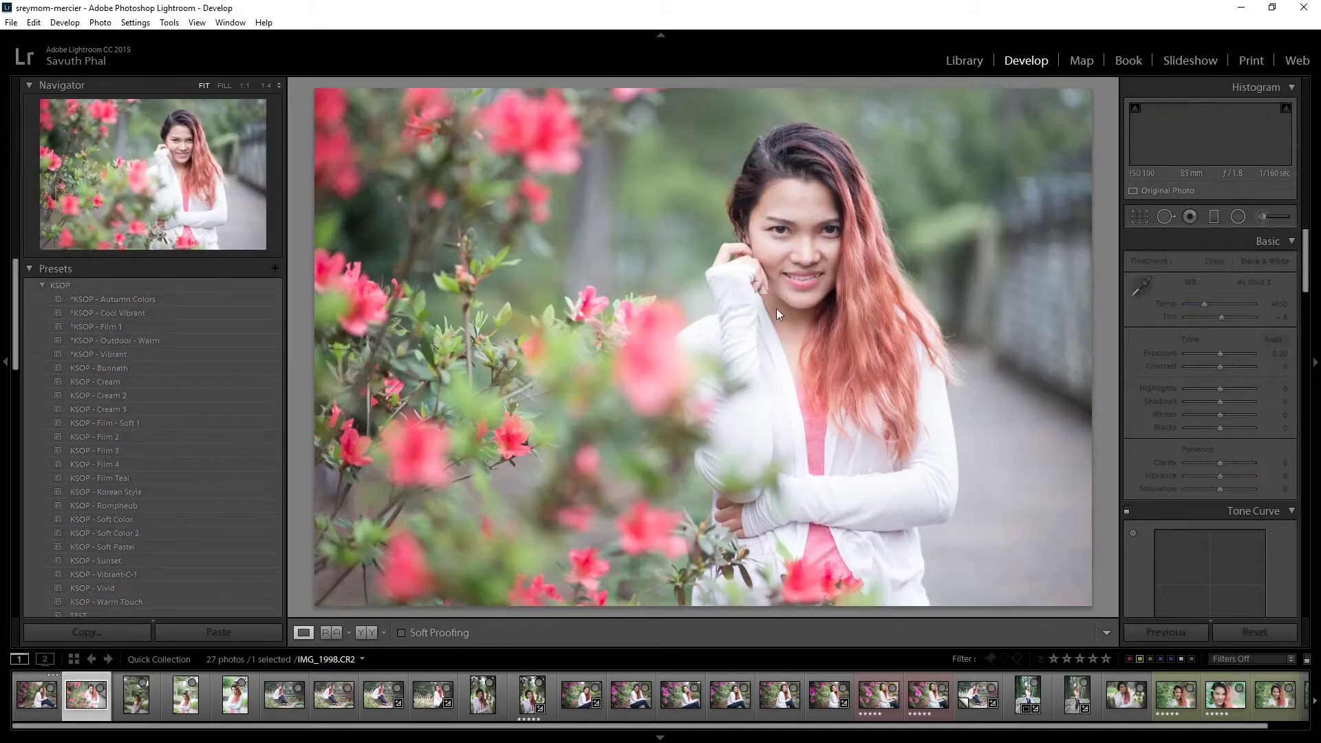
pyautogui.click(76, 354)
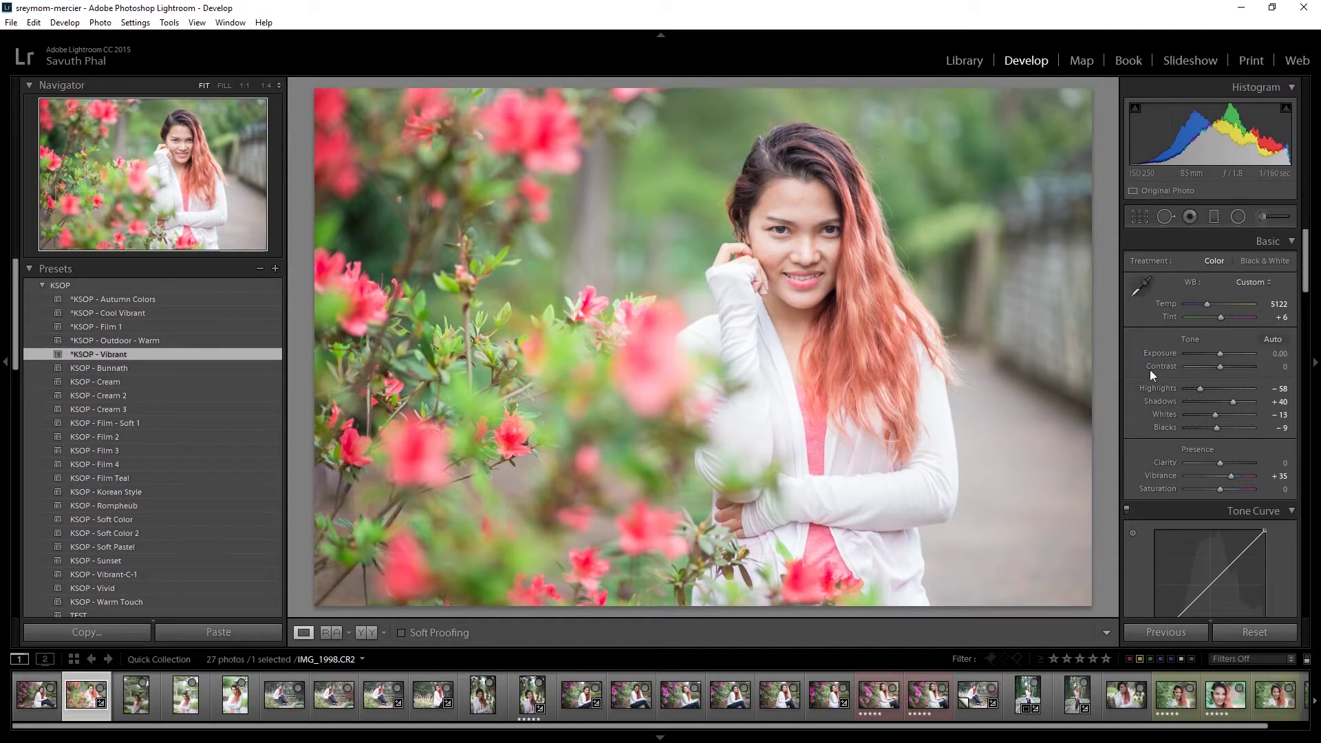
pyautogui.click(58, 718)
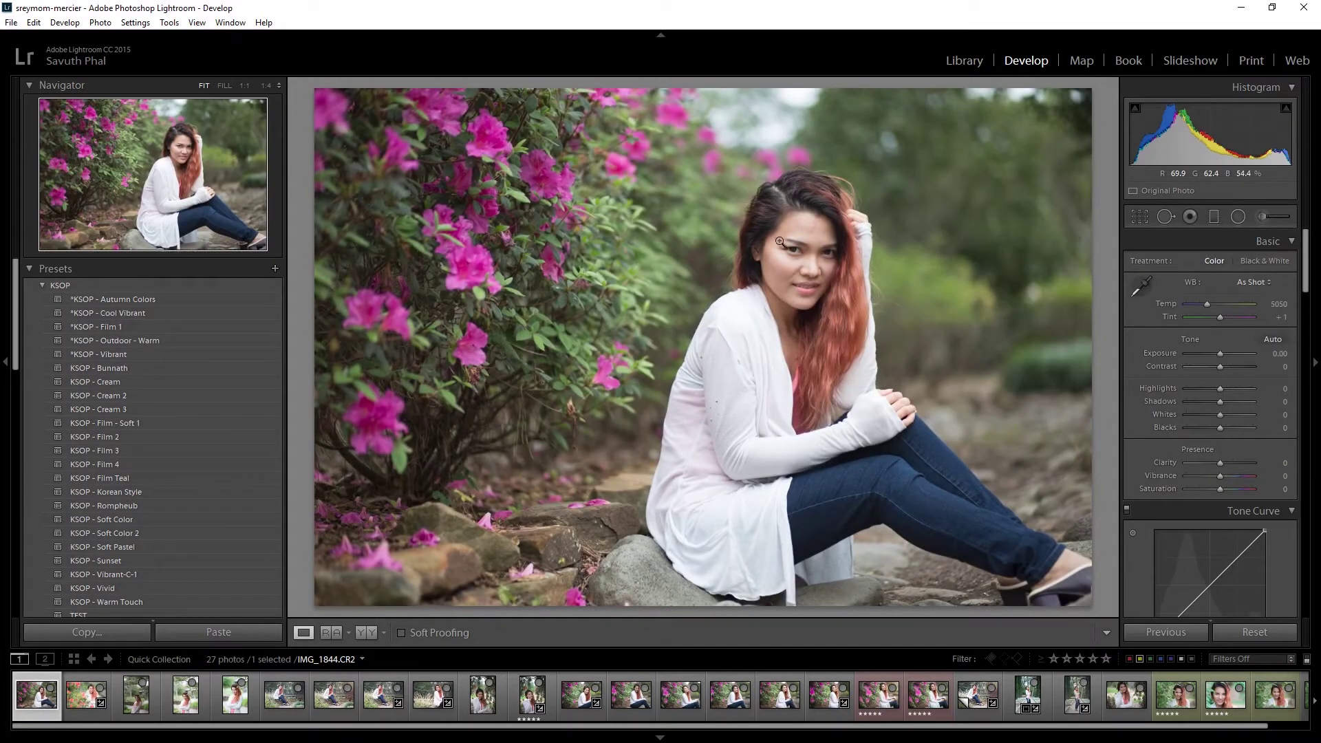
# - Drag up on the skin with the Luminance targeted tool to reach Red +2, Orange +24
pyautogui.moveTo(1300, 271); pyautogui.dragTo(1302, 373)
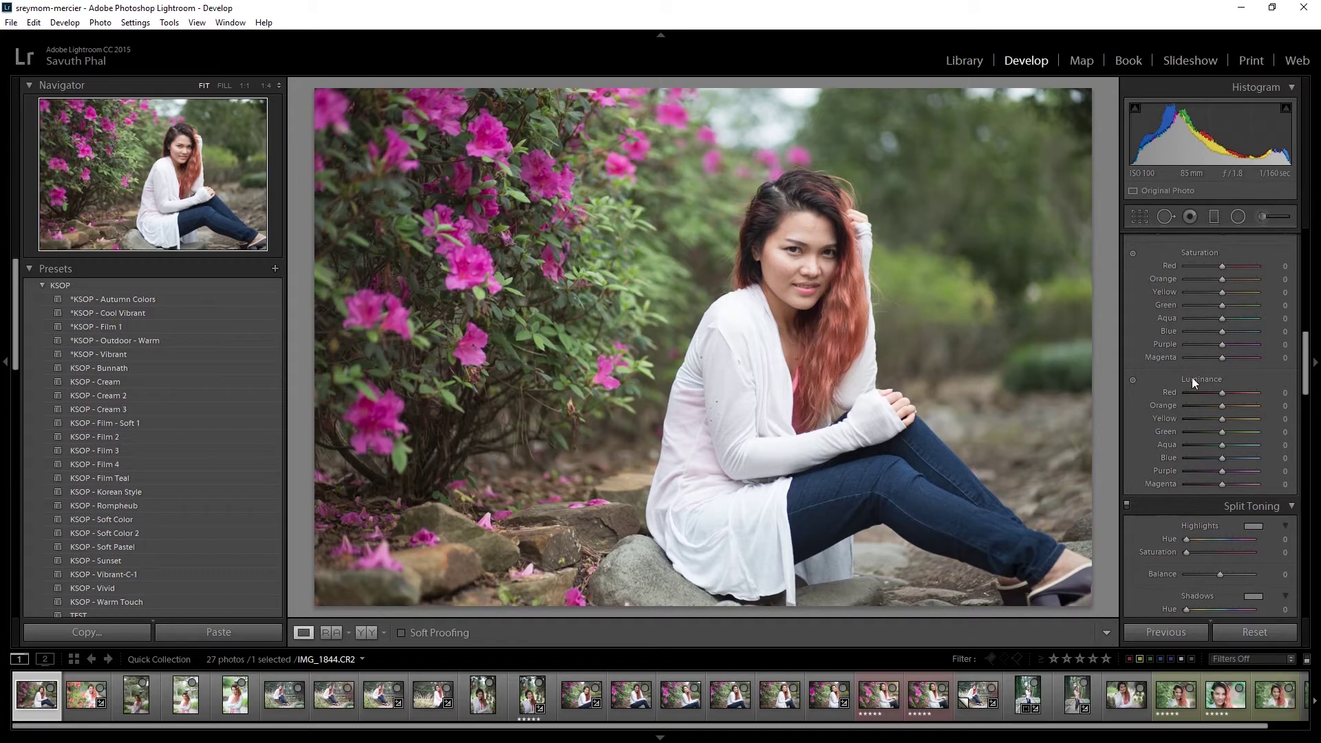
pyautogui.moveTo(1302, 365)
pyautogui.mouseDown()
pyautogui.moveTo(1301, 330)
pyautogui.moveTo(1301, 363)
pyautogui.mouseUp()
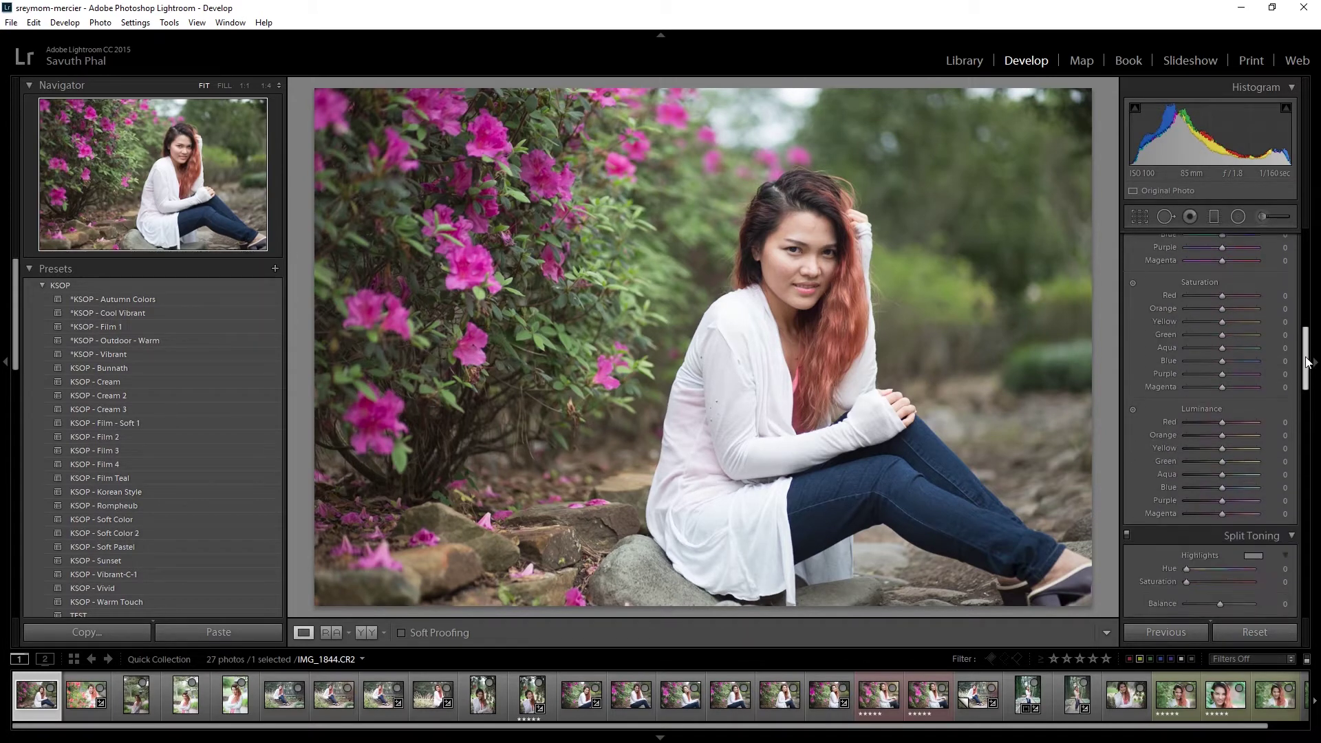
pyautogui.click(1134, 406)
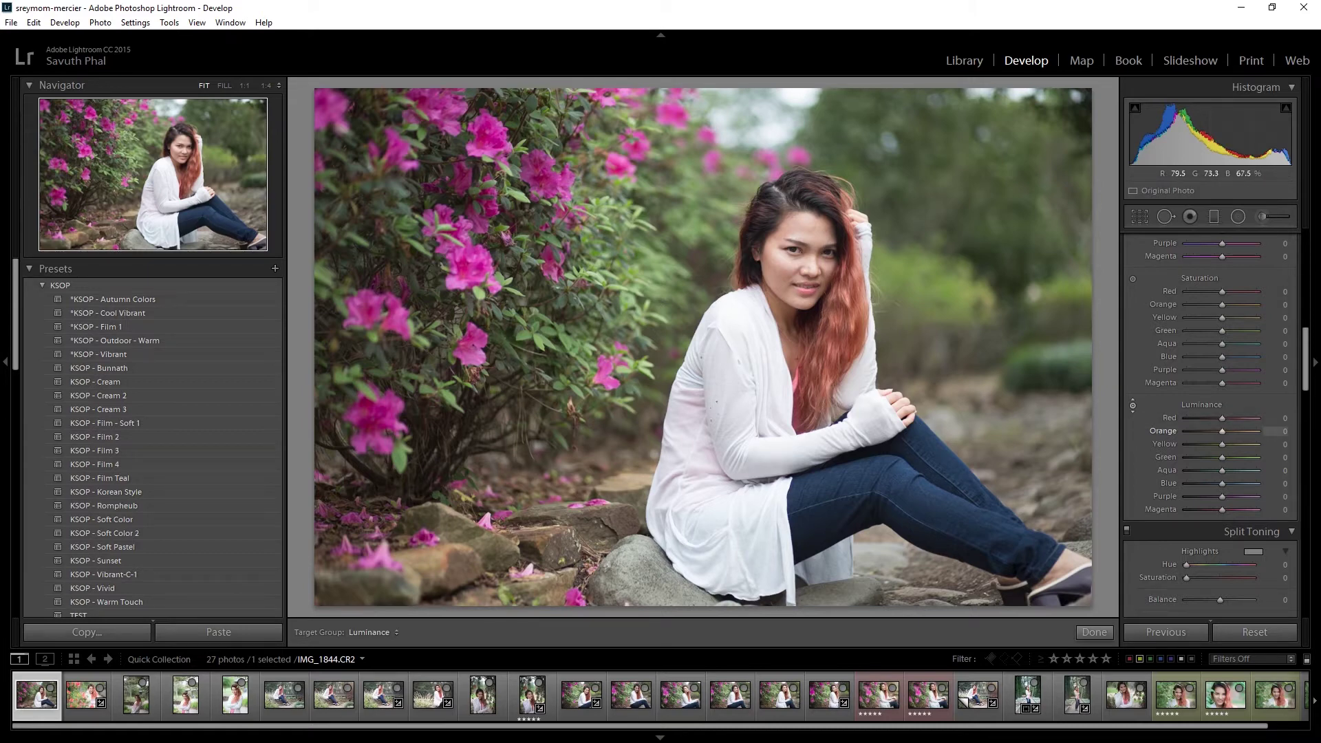
pyautogui.moveTo(791, 289); pyautogui.dragTo(791, 268)
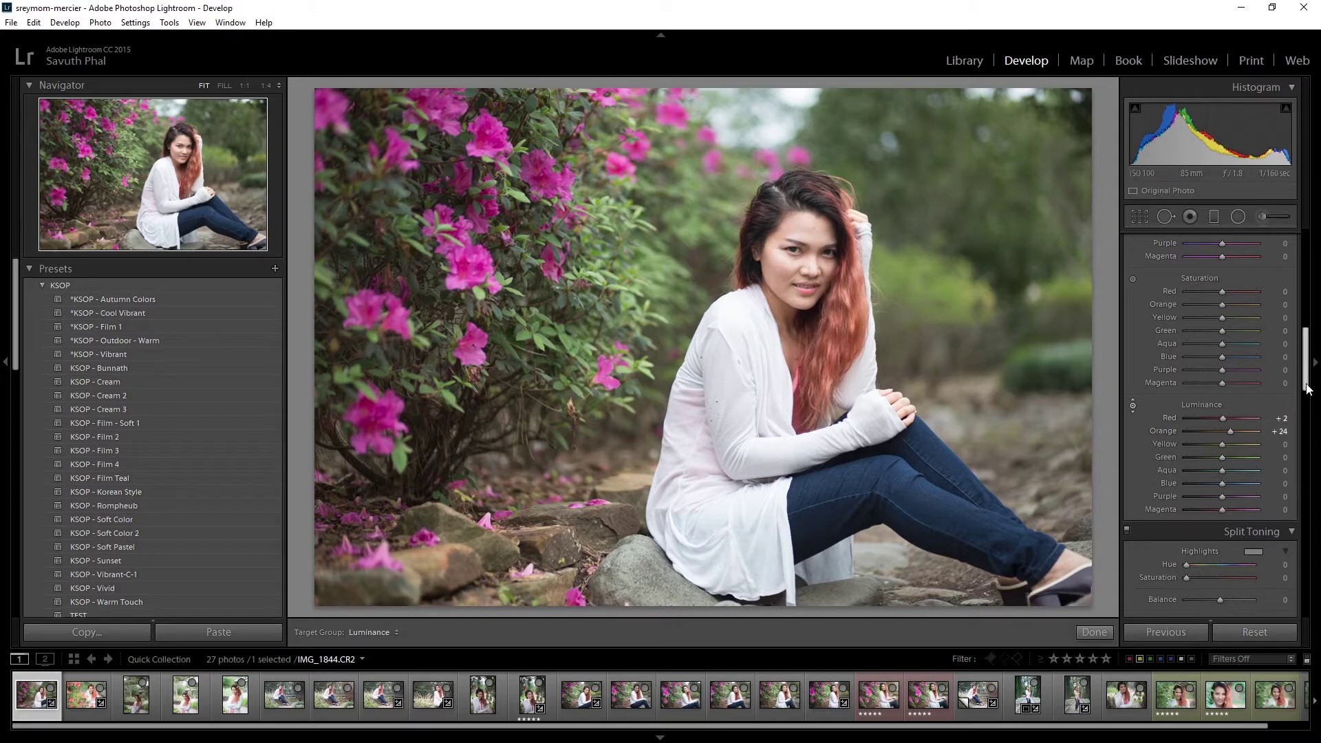
pyautogui.moveTo(1306, 361); pyautogui.dragTo(1306, 327)
# - Toggle HSL off and on to compare, finish the adjustment, and return to IMG_1998
pyautogui.click(1127, 314)
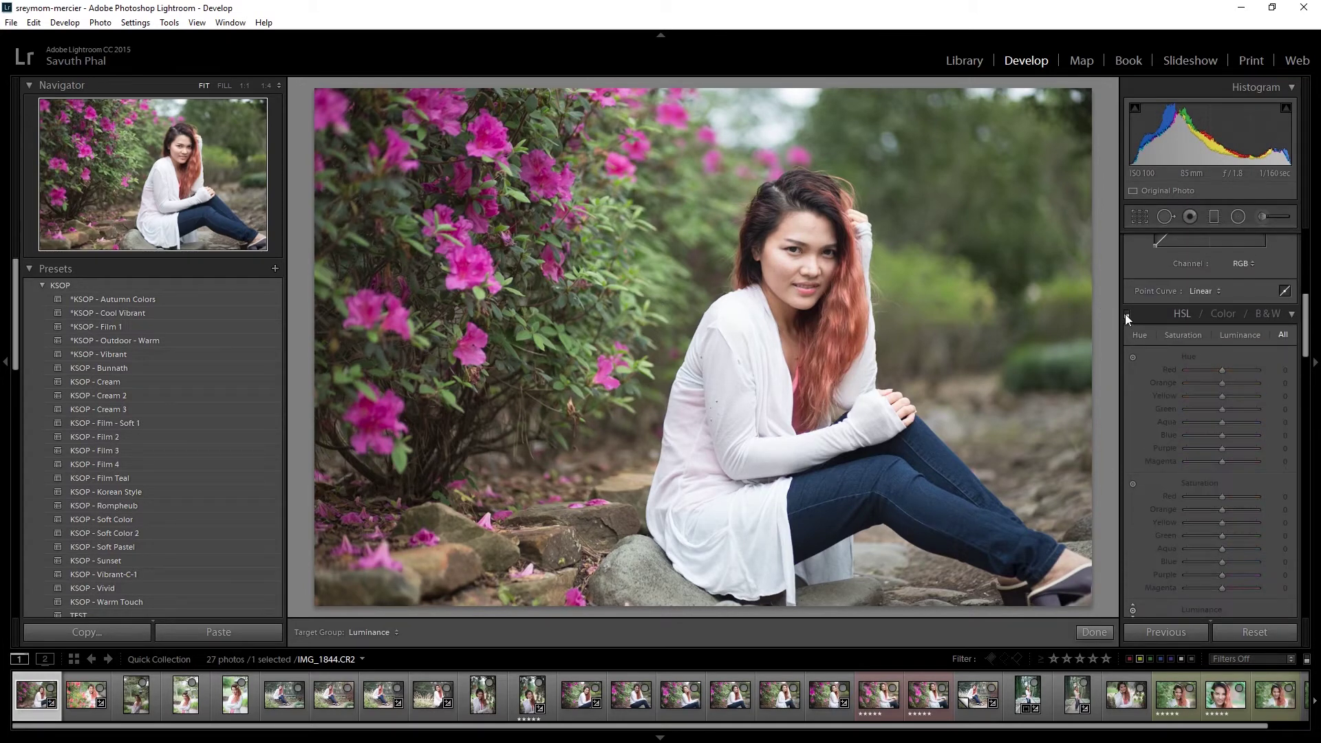
pyautogui.click(1127, 313)
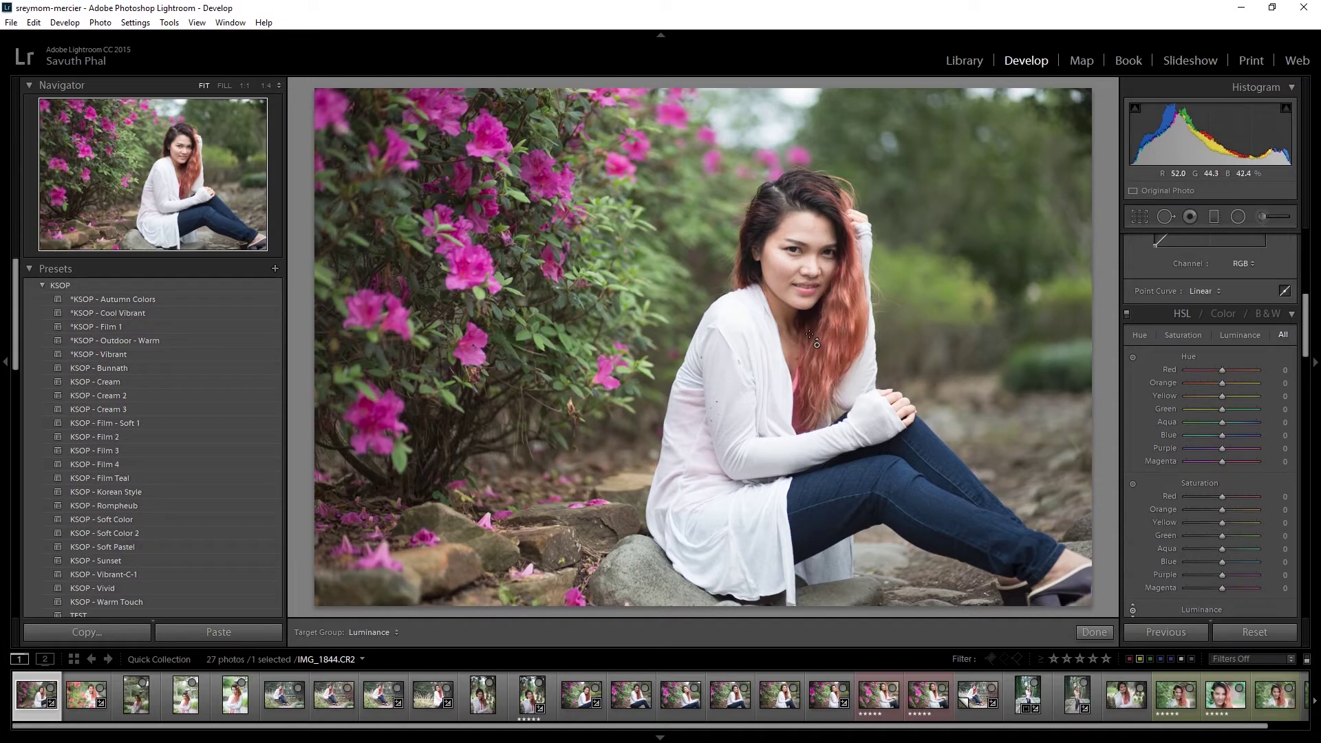
pyautogui.press('Escape')
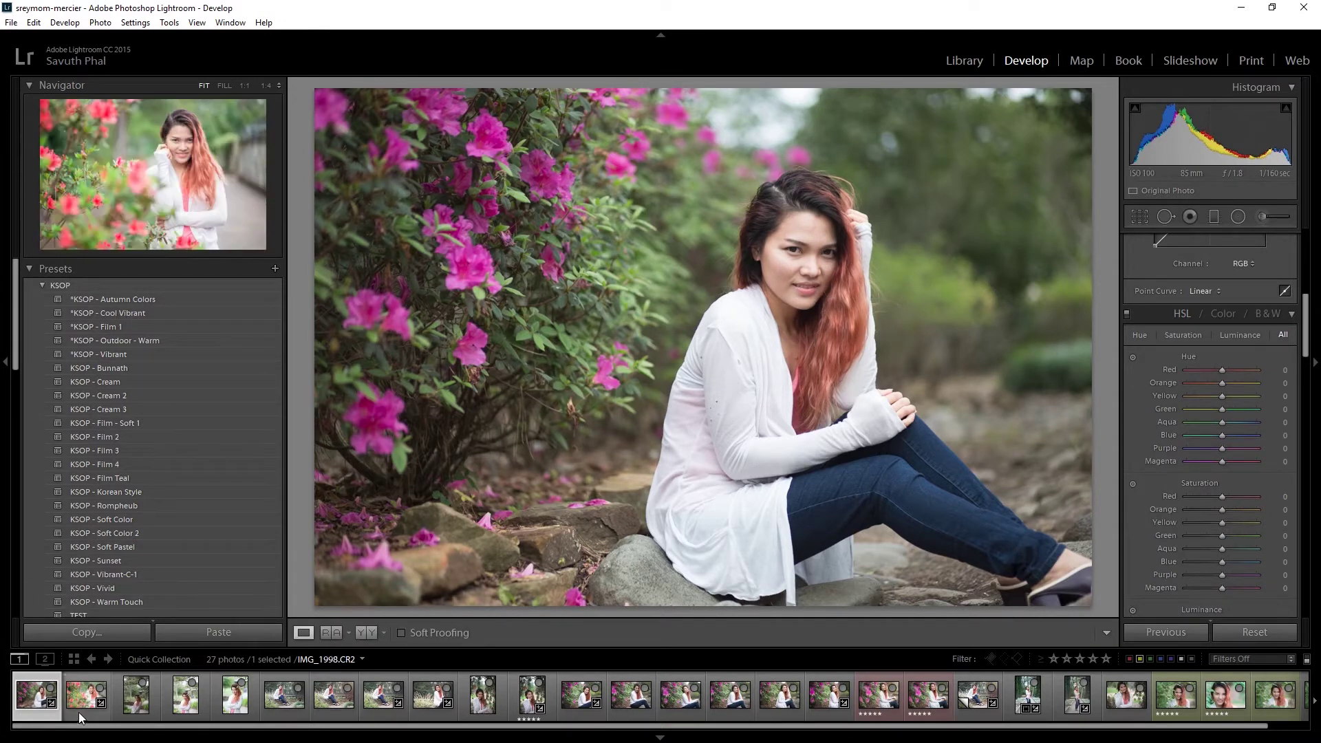
pyautogui.click(79, 712)
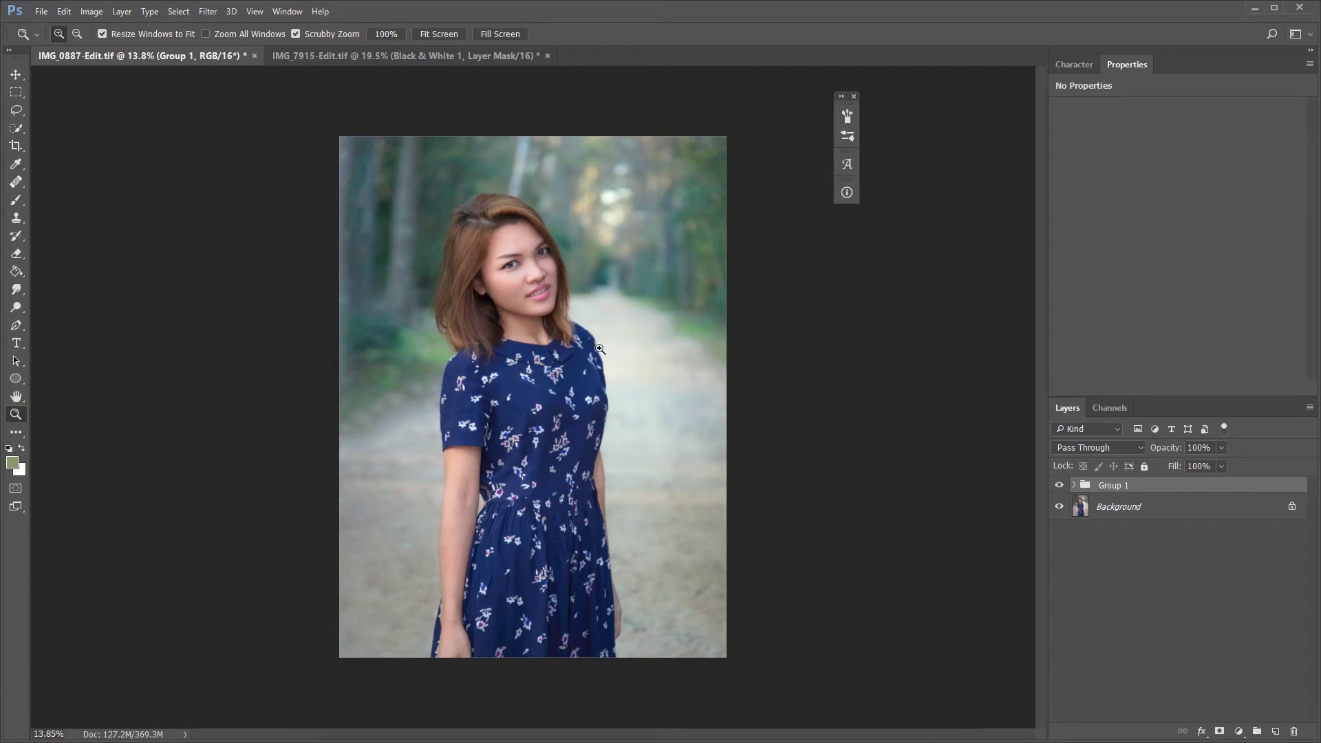
# - Zoom out slightly and add a default Black & White adjustment layer above Group 1
pyautogui.hotkey('ctrl', '-')
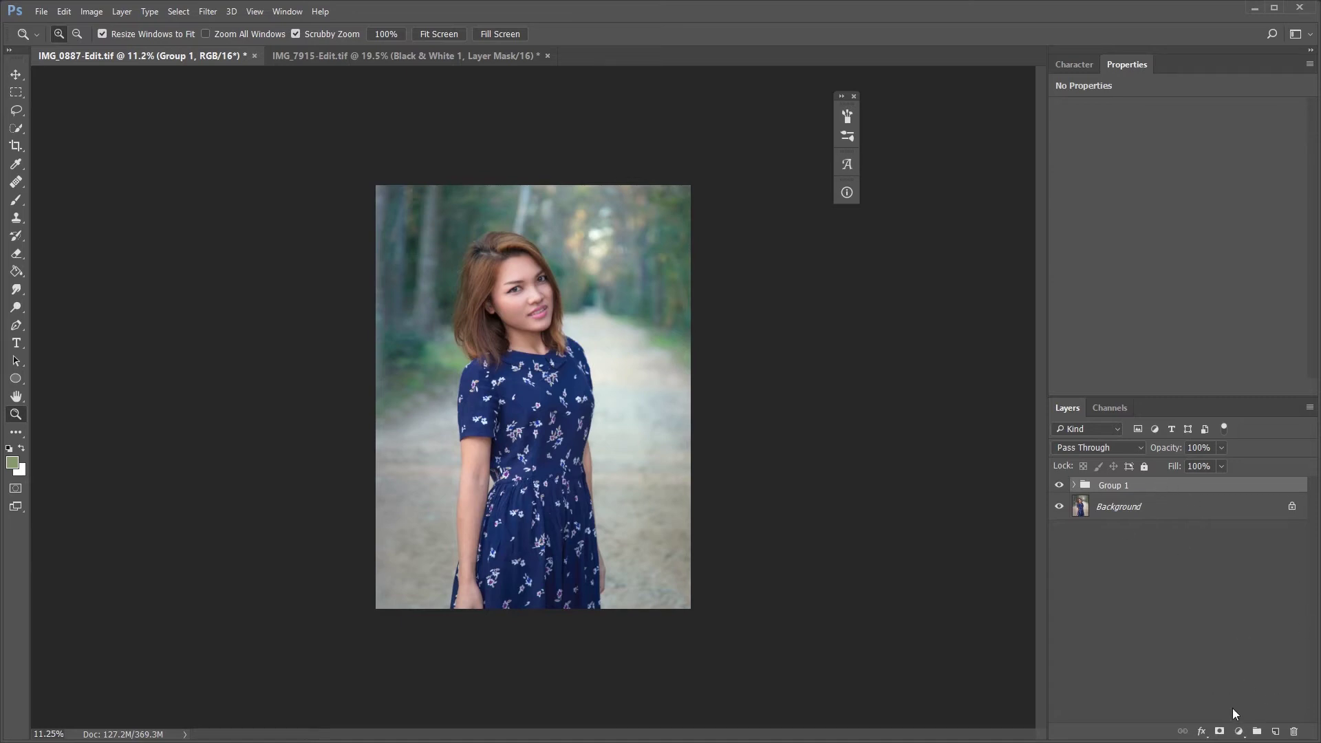
pyautogui.click(1240, 732)
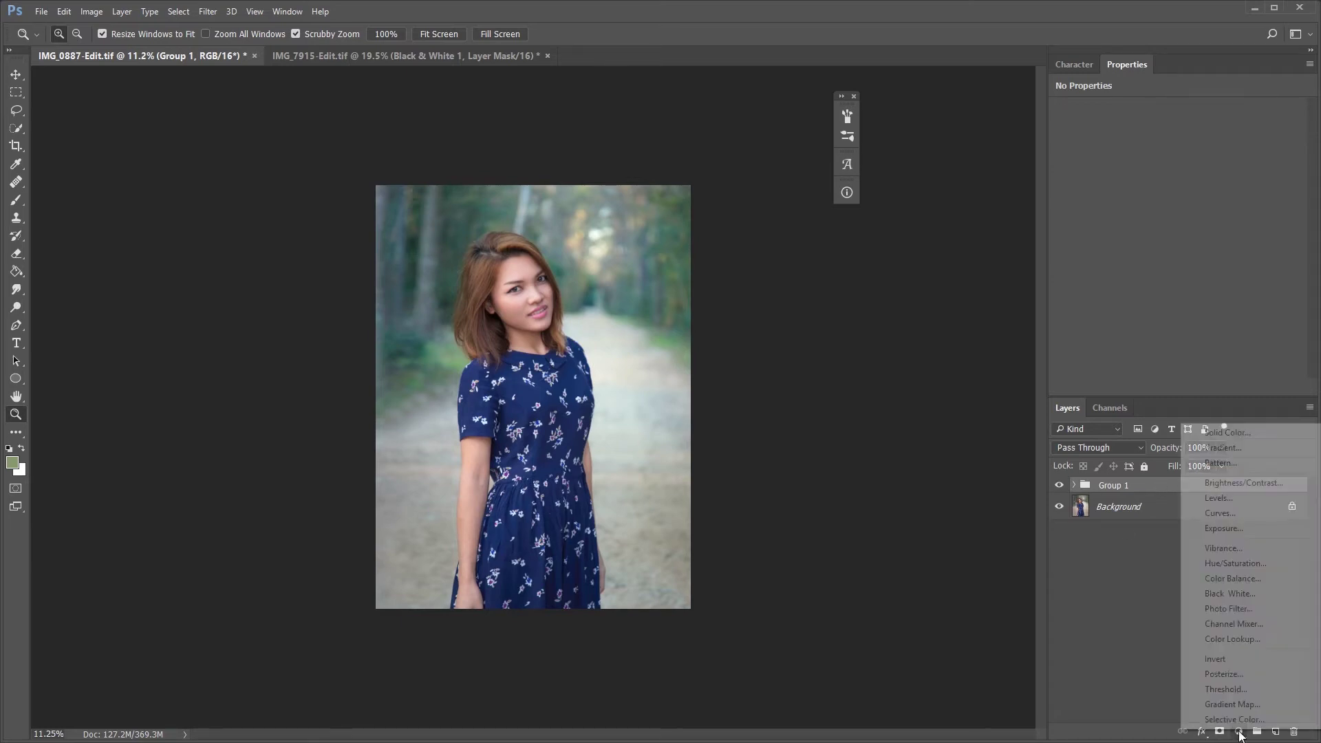
pyautogui.click(1252, 593)
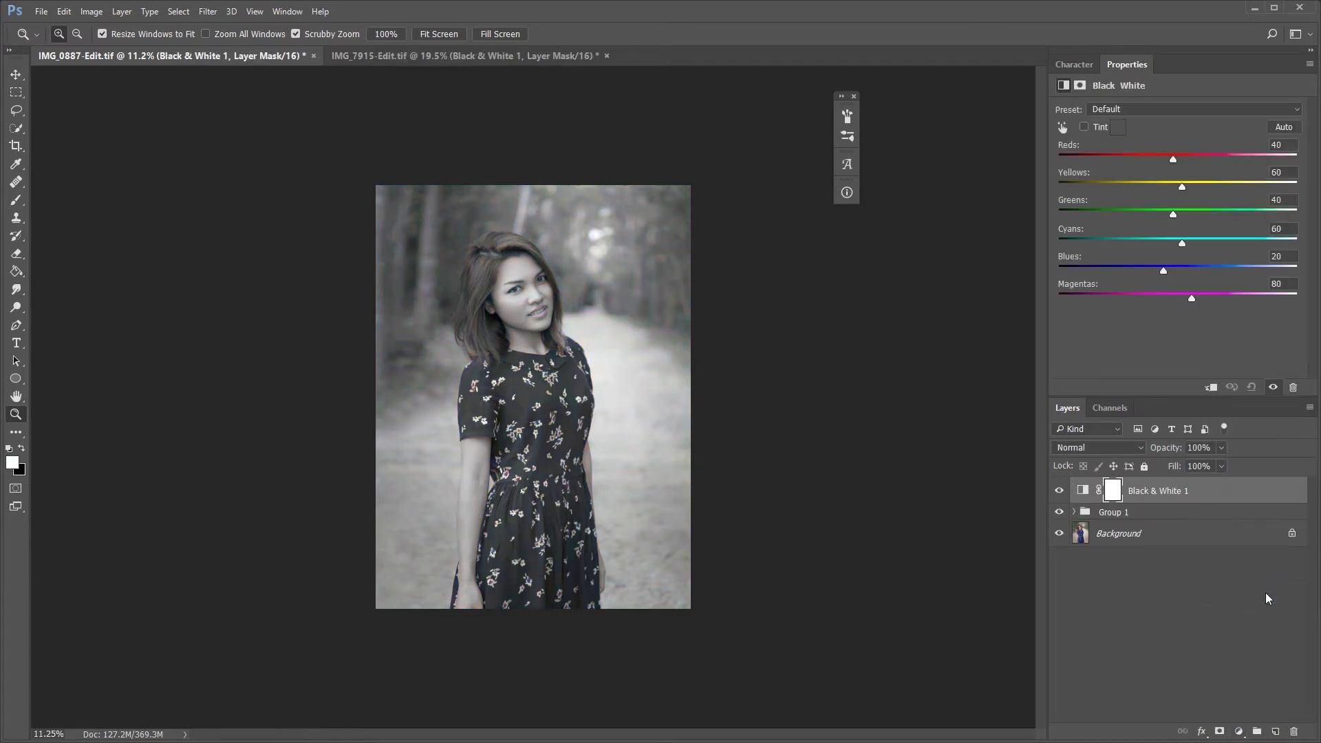
# - Set Black & White 1 to Screen blend mode and invert its layer mask to black
pyautogui.click(1073, 449)
pyautogui.click(1074, 220)
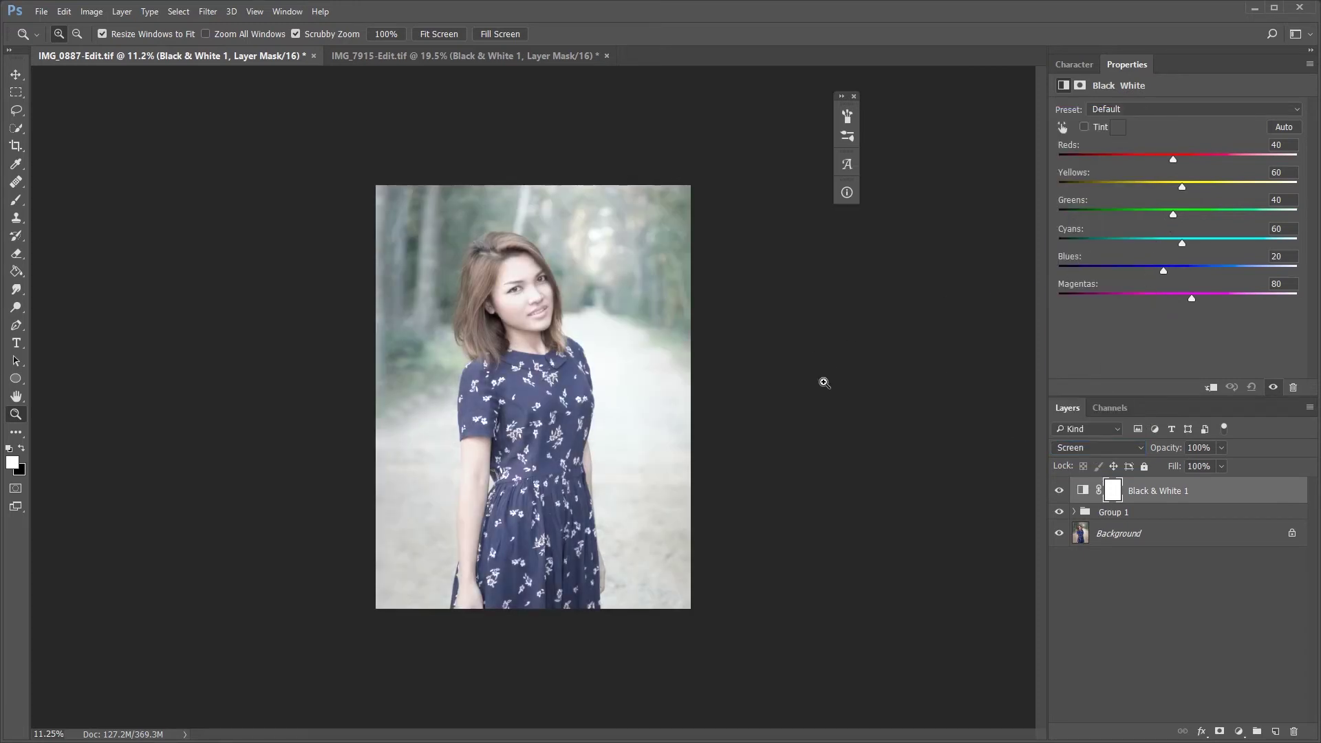
pyautogui.click(1116, 494)
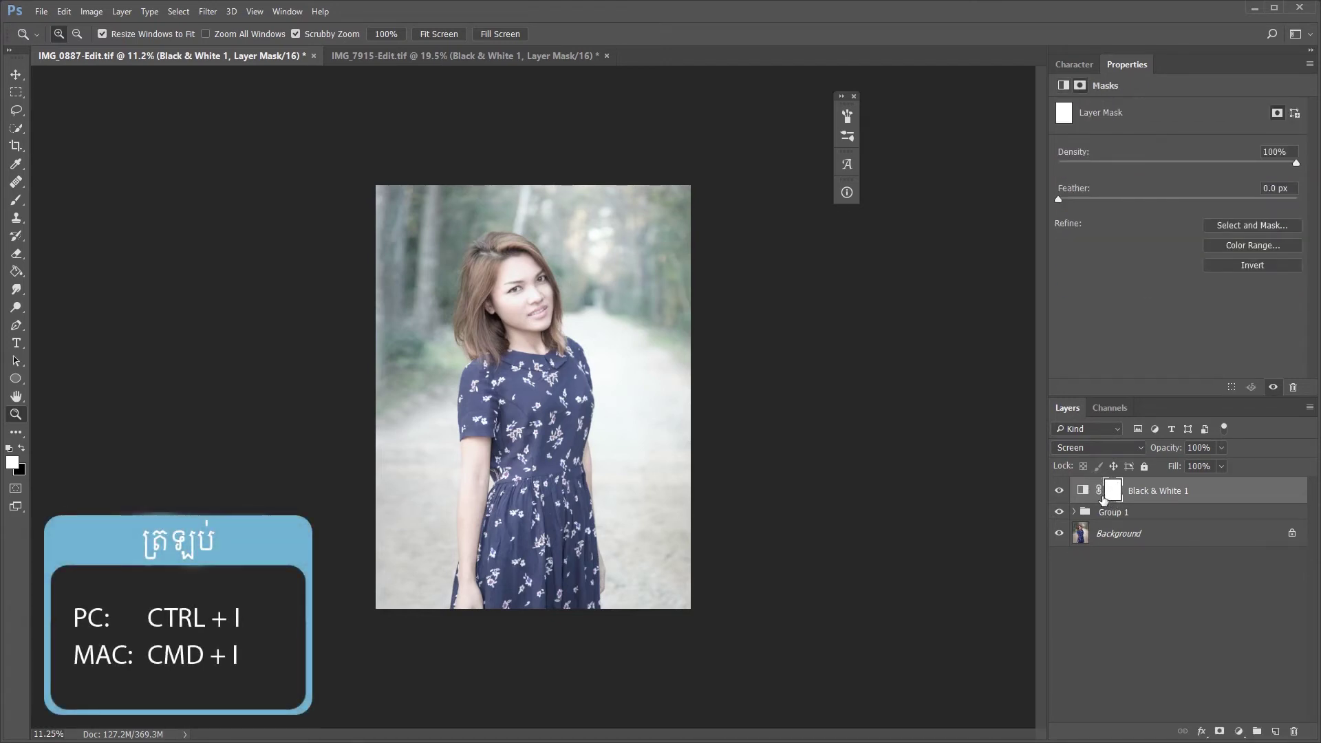
pyautogui.hotkey('ctrl', 'i')
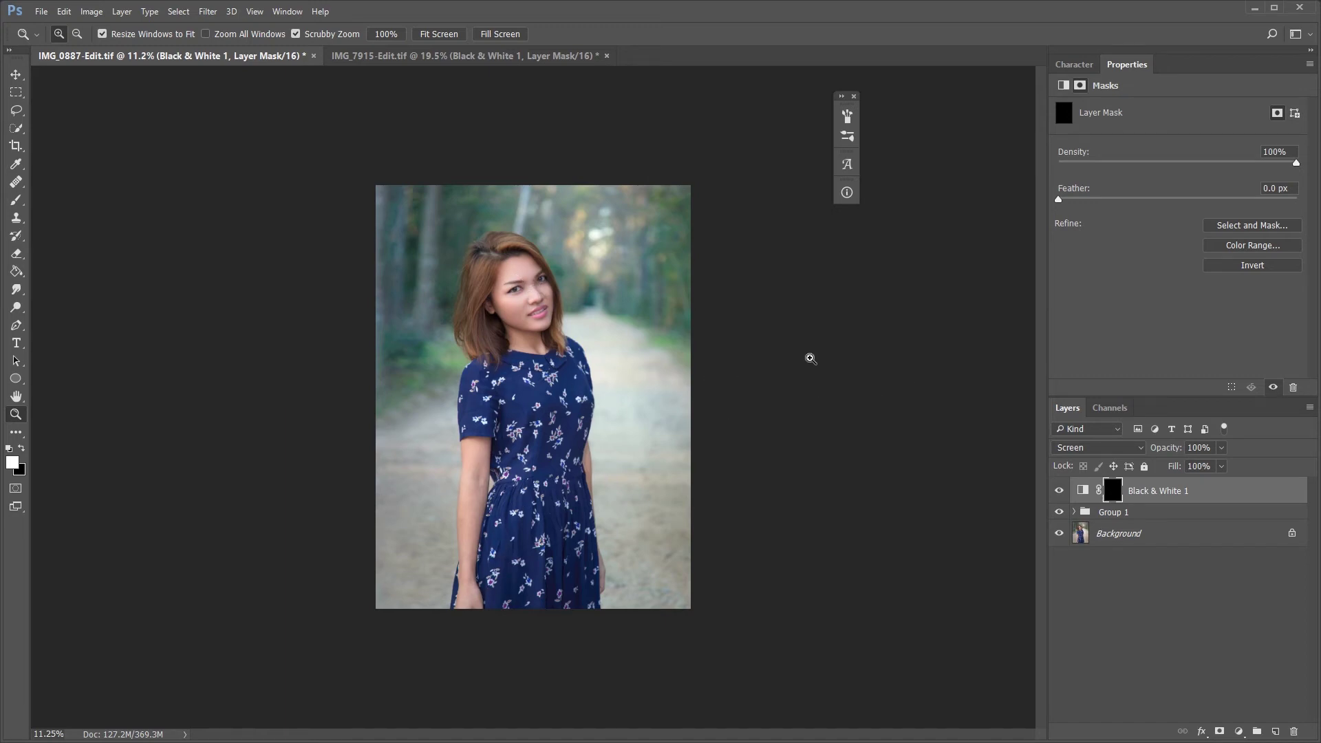
# - Use the Brush with a white foreground to paint the brightening onto the face and forehead
pyautogui.press('b')
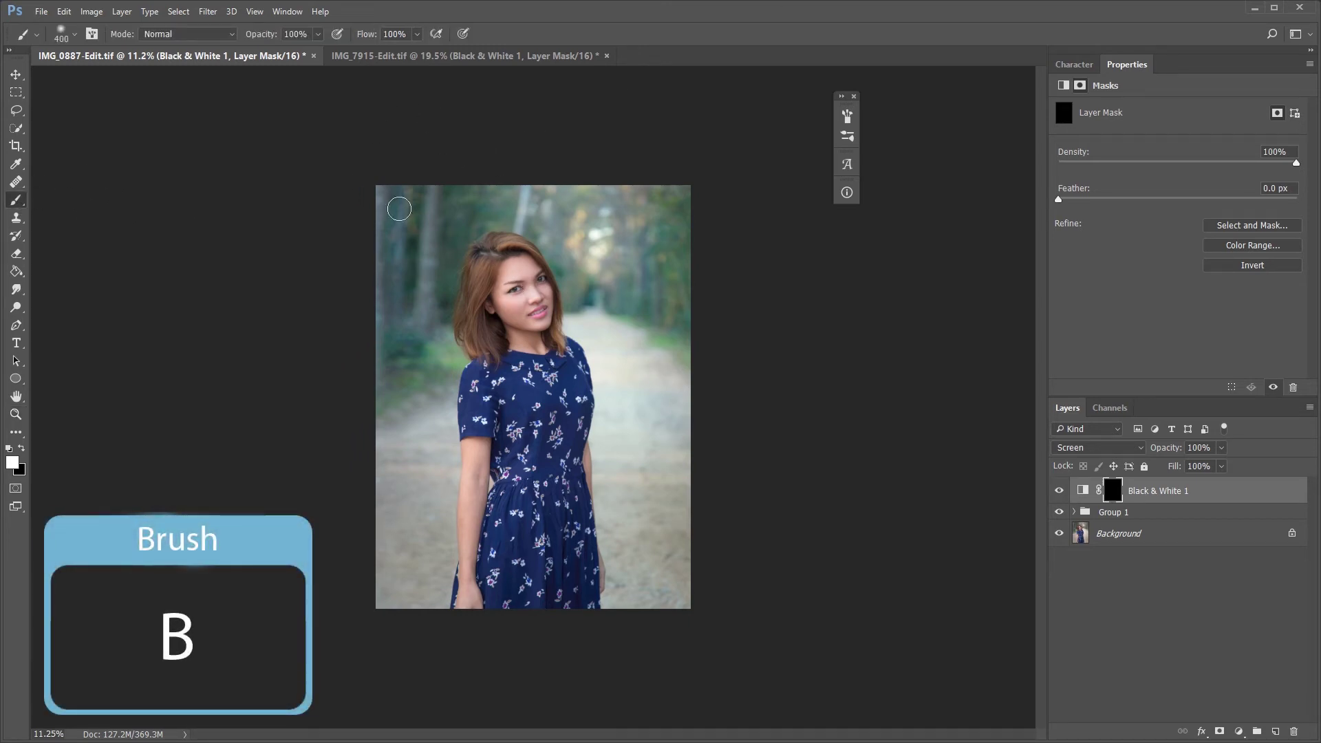
pyautogui.click(12, 462)
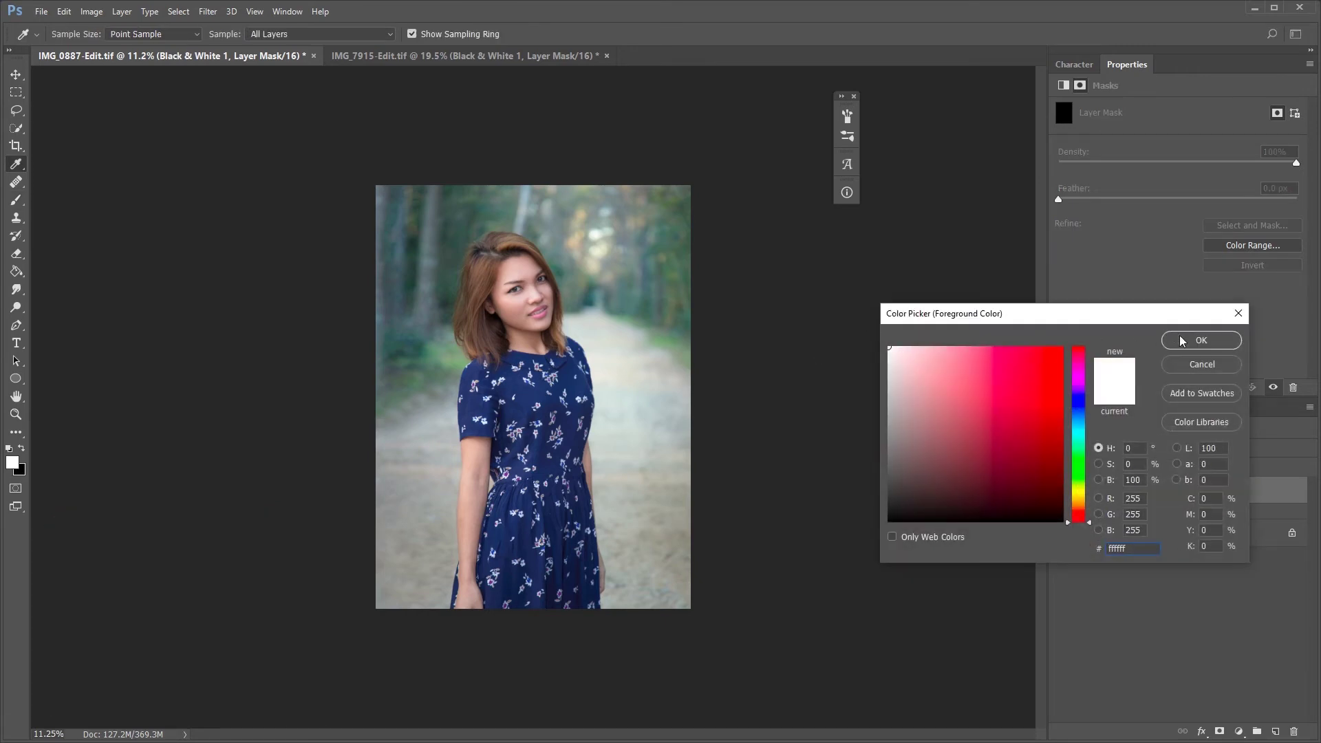
pyautogui.click(1179, 337)
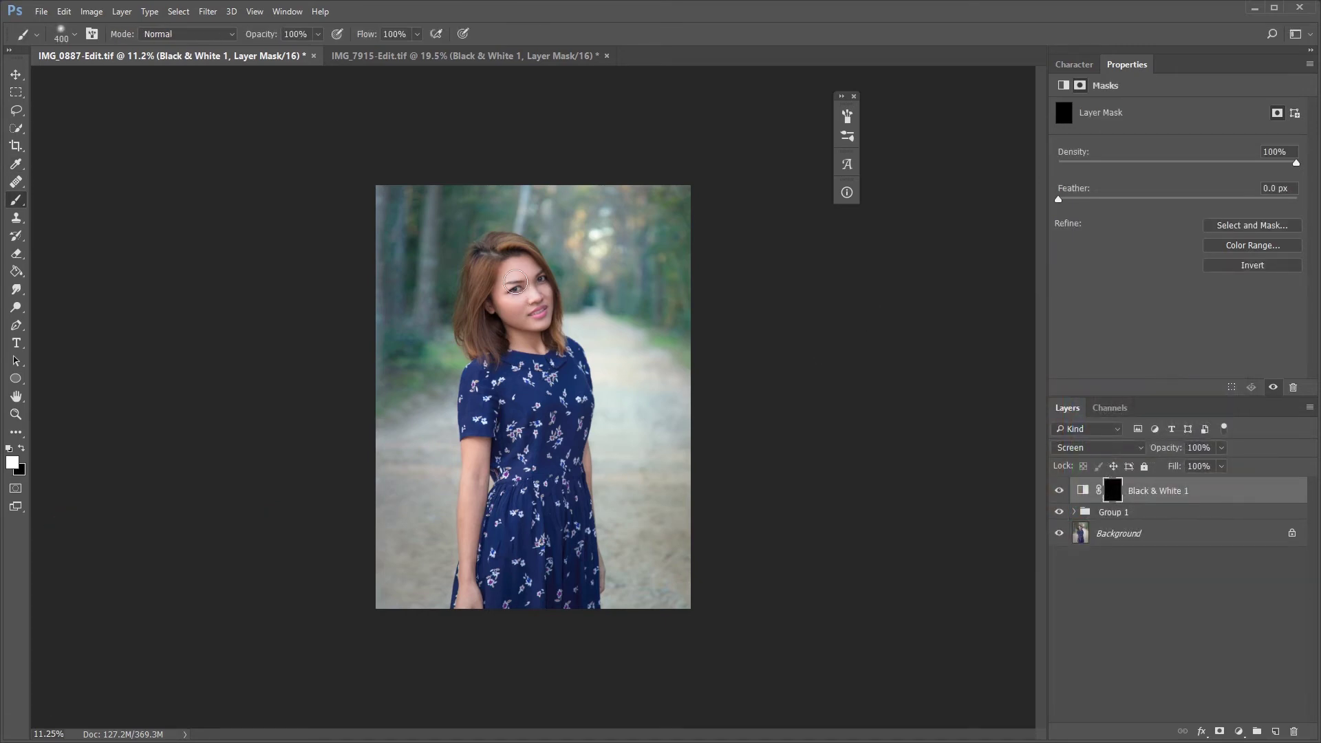
pyautogui.moveTo(512, 298)
pyautogui.mouseDown()
pyautogui.moveTo(511, 267)
pyautogui.moveTo(537, 306)
pyautogui.mouseUp()
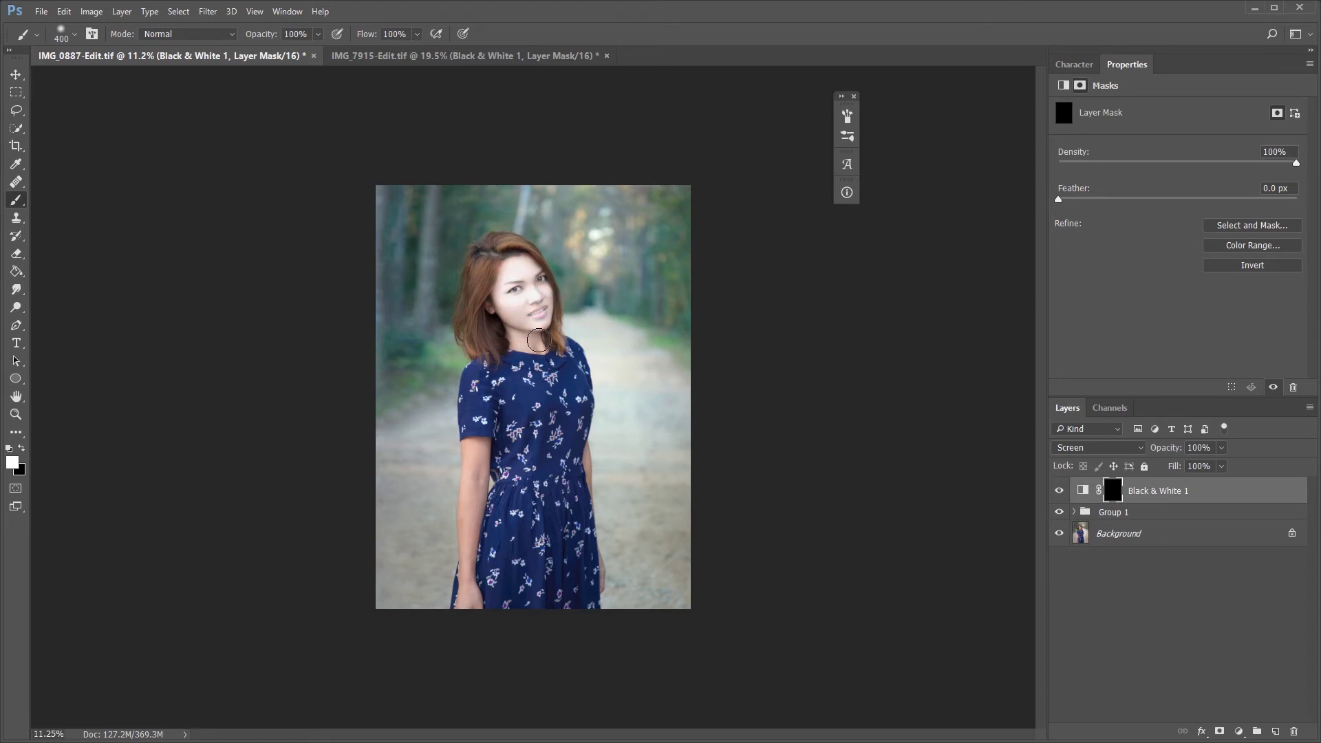
# - Paint the forearm, arm edge and hand through the mask at brush sizes 175–250
pyautogui.press('[')
pyautogui.press('[')
pyautogui.press('[')
pyautogui.press(']')
pyautogui.moveTo(470, 447); pyautogui.dragTo(470, 602)
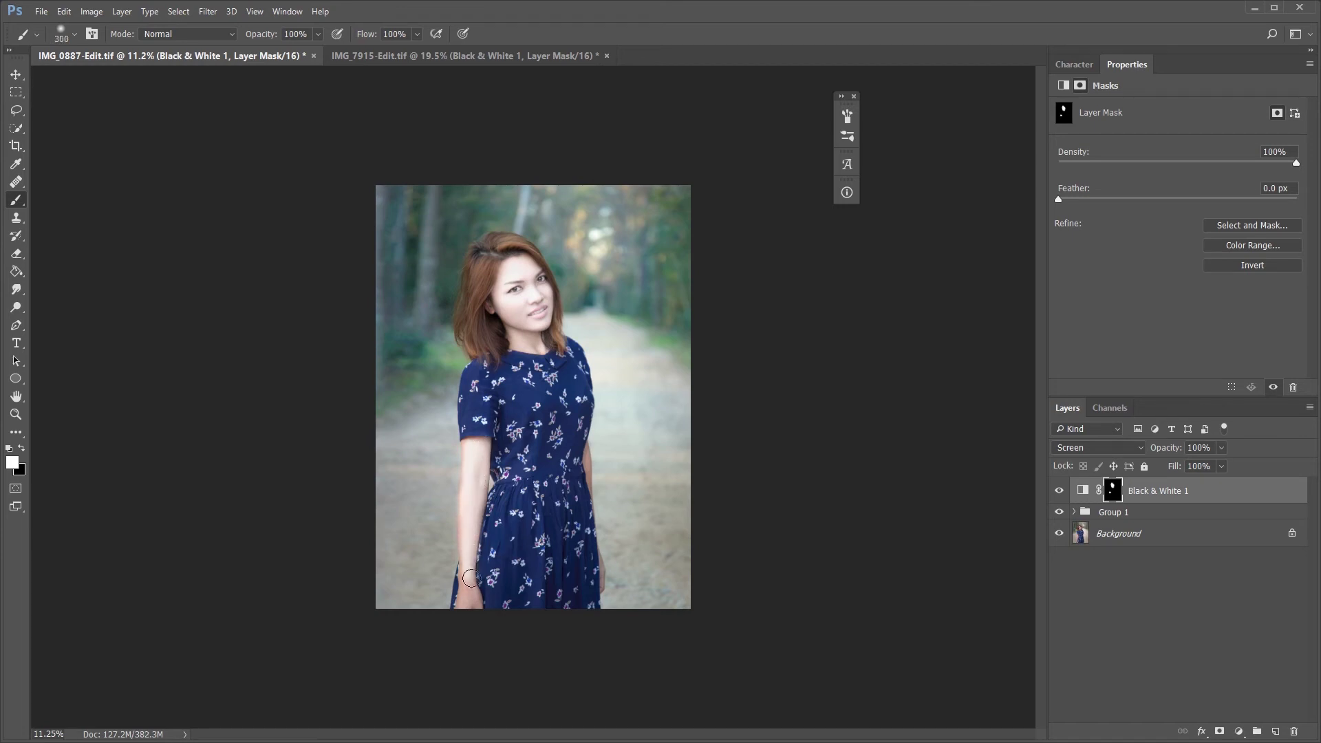
pyautogui.press('[')
pyautogui.press('[')
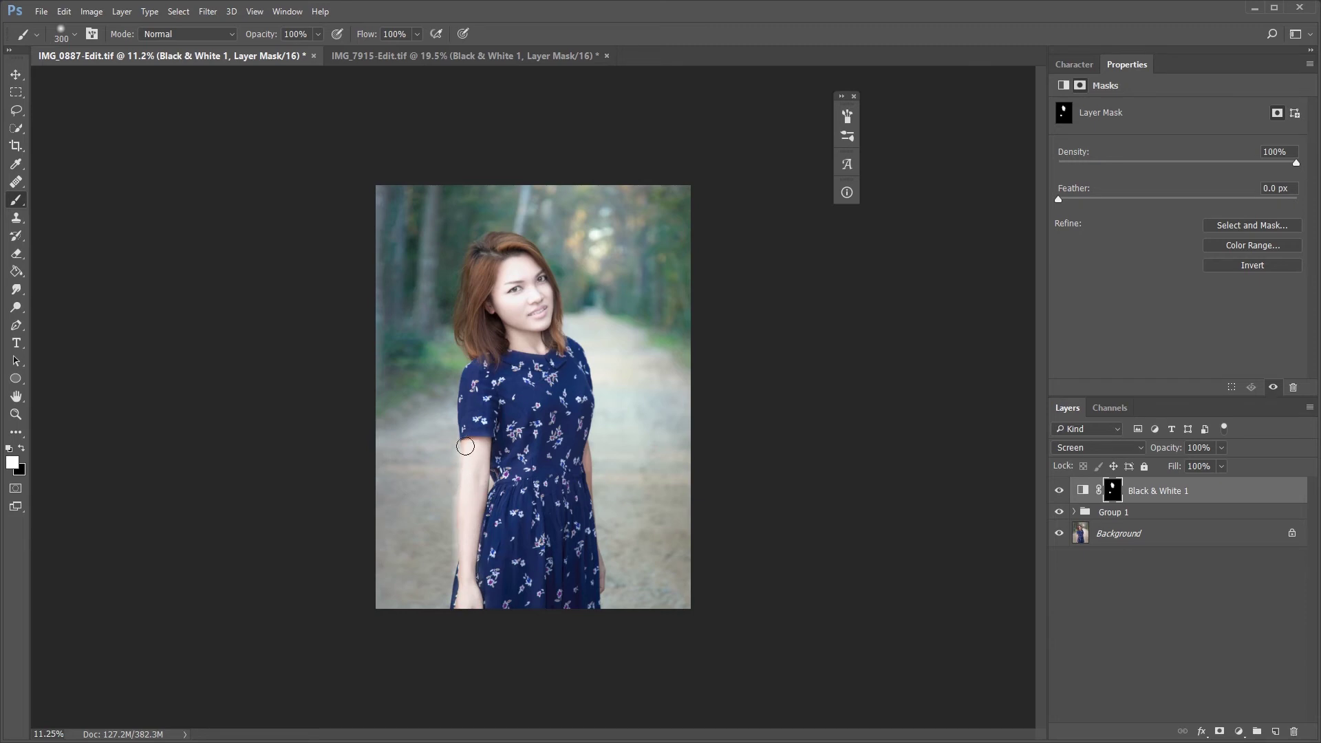
pyautogui.moveTo(587, 459); pyautogui.dragTo(612, 481)
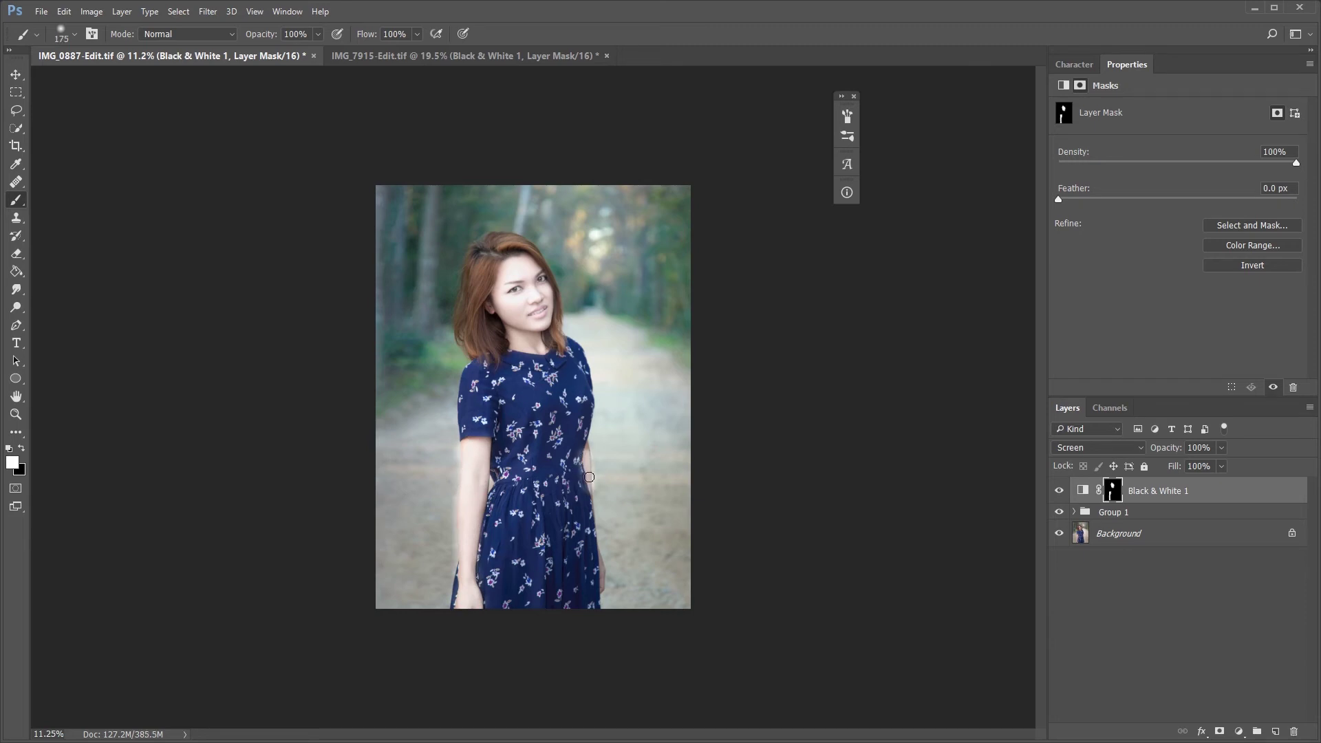
pyautogui.moveTo(599, 569); pyautogui.dragTo(597, 556)
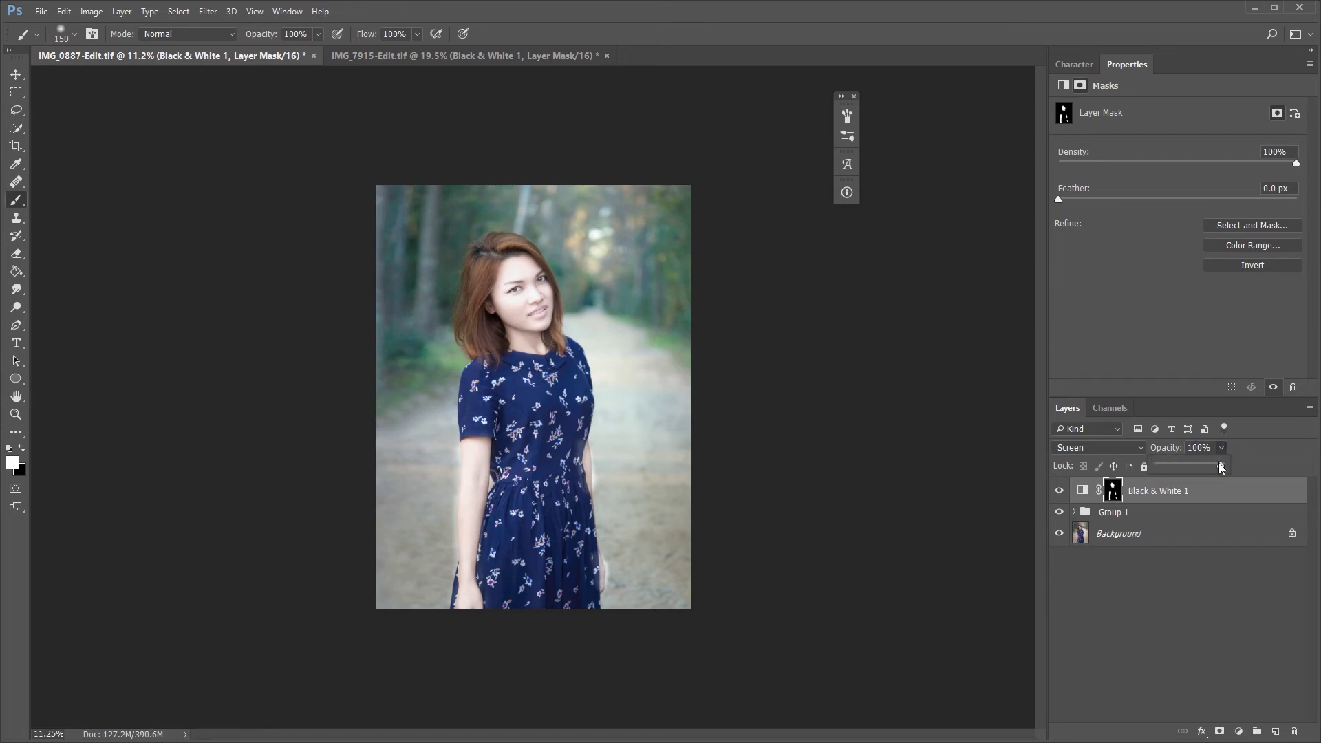
# - Try opacities around 21% and toggle the layer's visibility to compare the brightening
pyautogui.moveTo(1173, 473); pyautogui.dragTo(1167, 469)
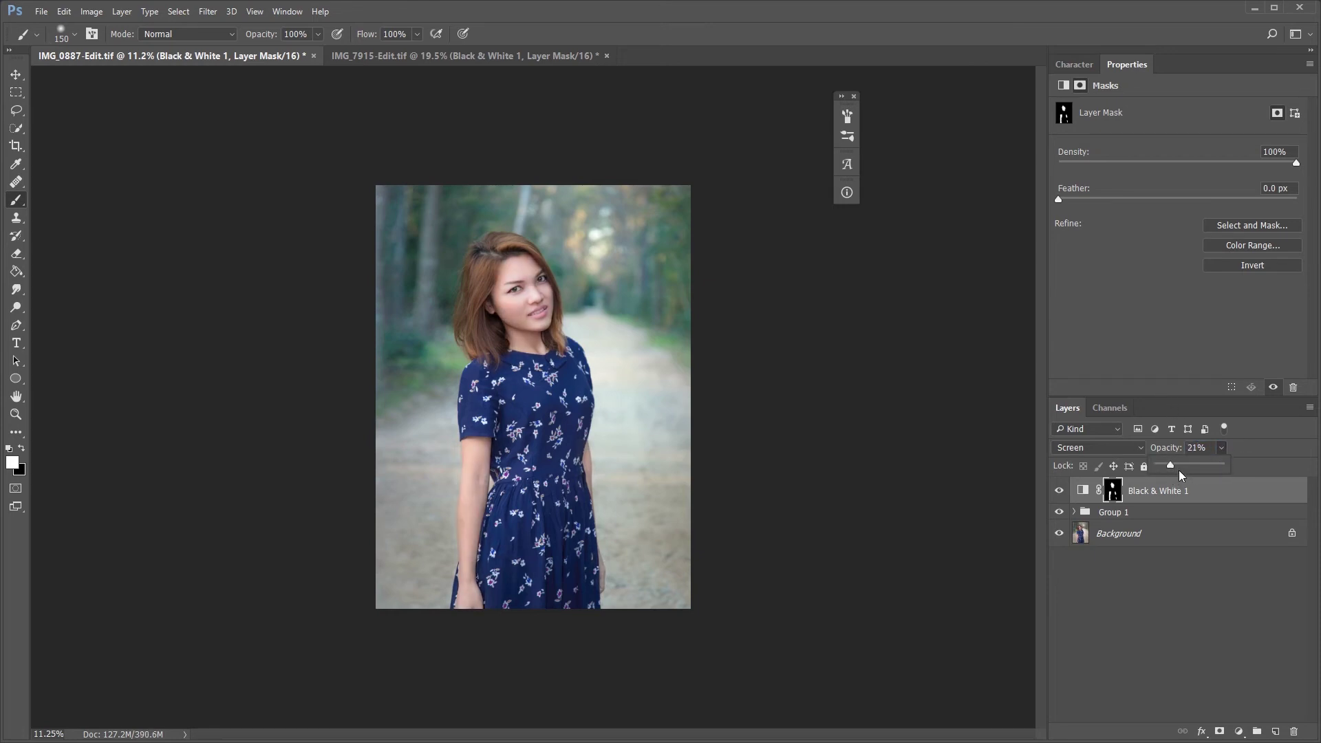
pyautogui.click(1183, 499)
pyautogui.click(1061, 492)
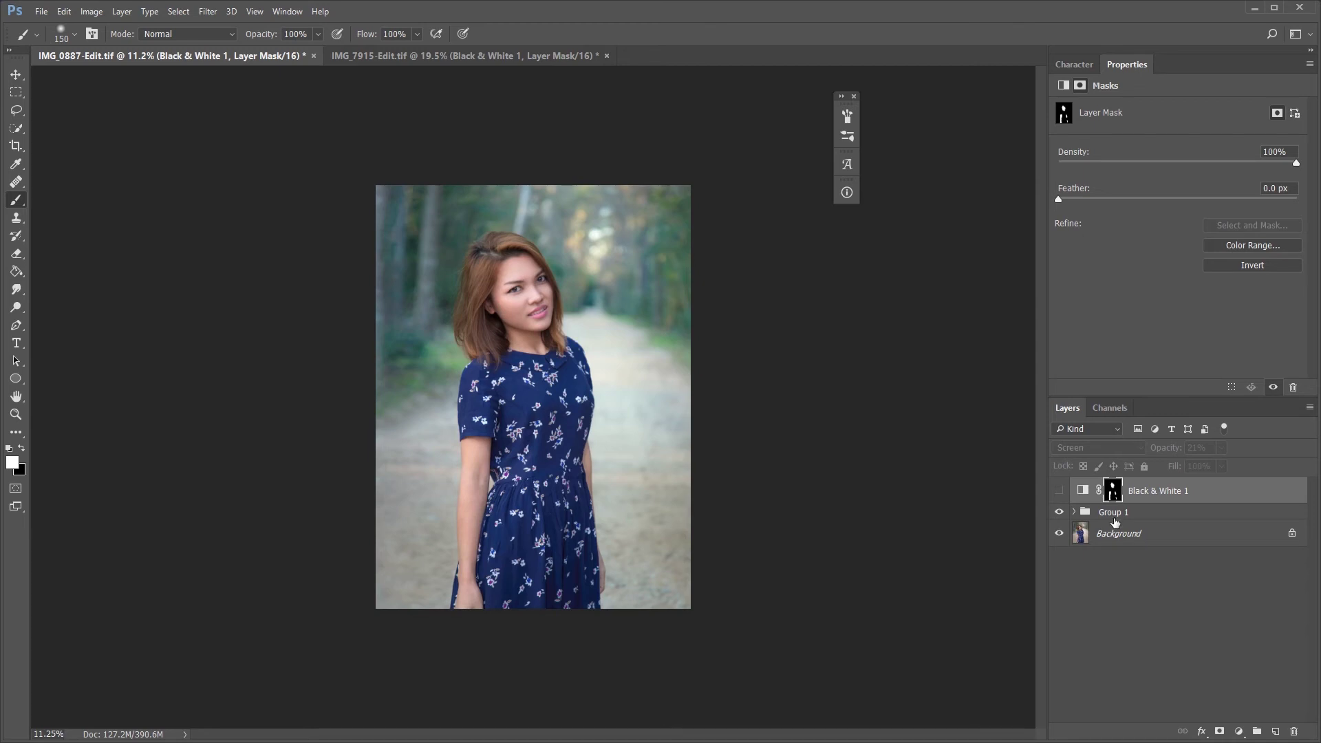
pyautogui.click(1059, 491)
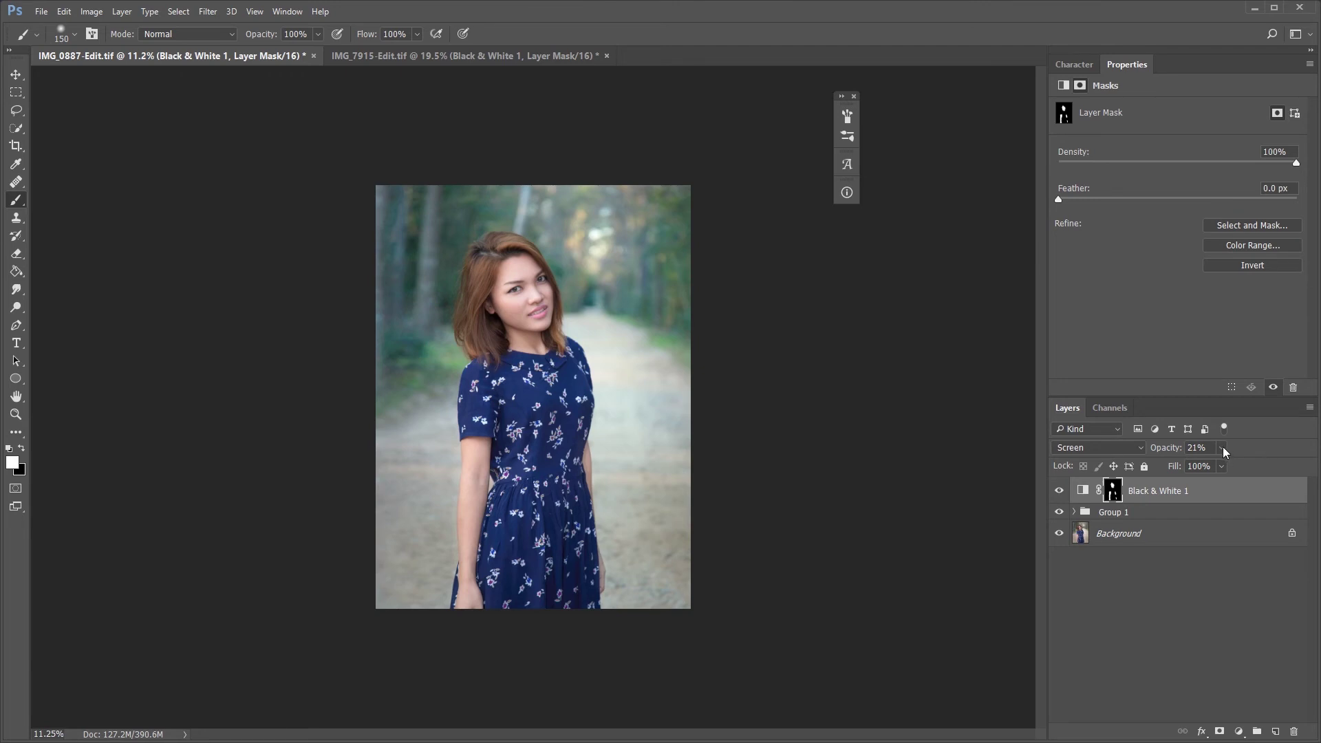
pyautogui.moveTo(1222, 466); pyautogui.dragTo(1239, 461)
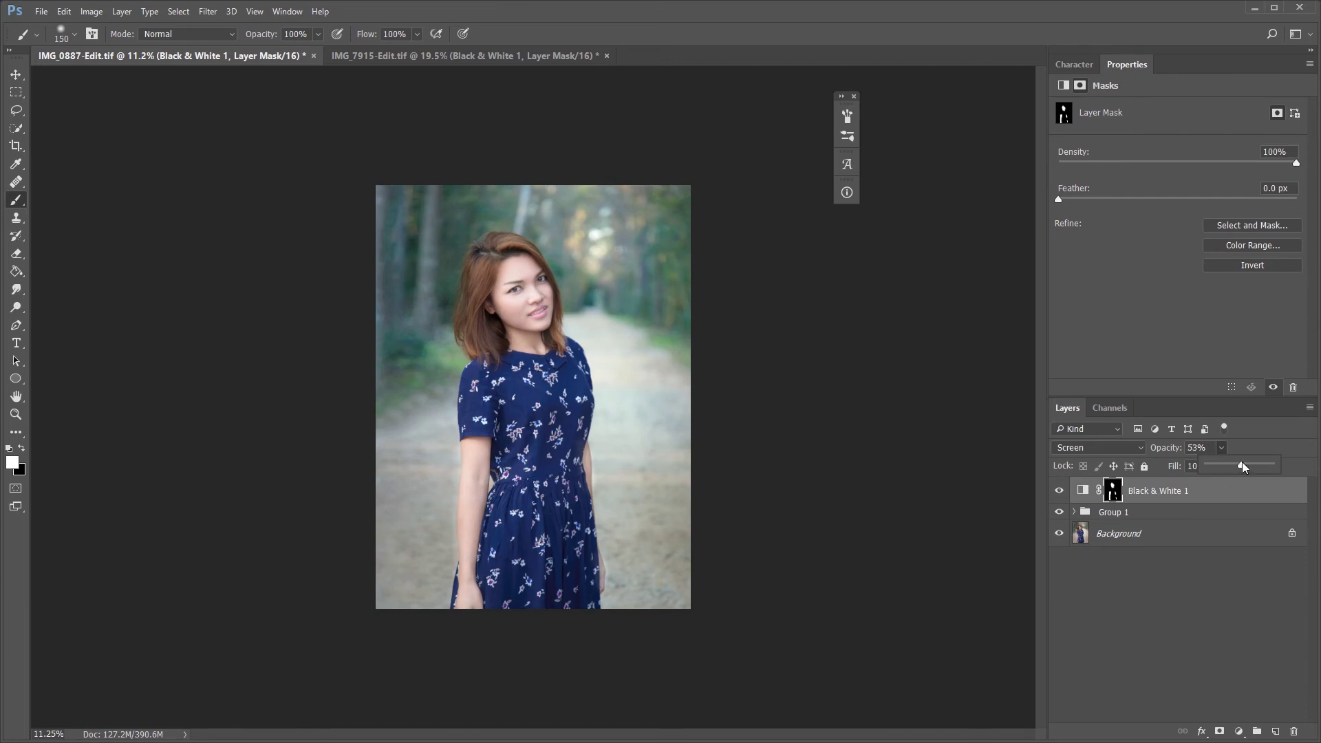
# - Set the Black & White 1 opacity to exactly 12% and zoom in on the face
pyautogui.click(1204, 448)
pyautogui.write('12')
pyautogui.press('Return')
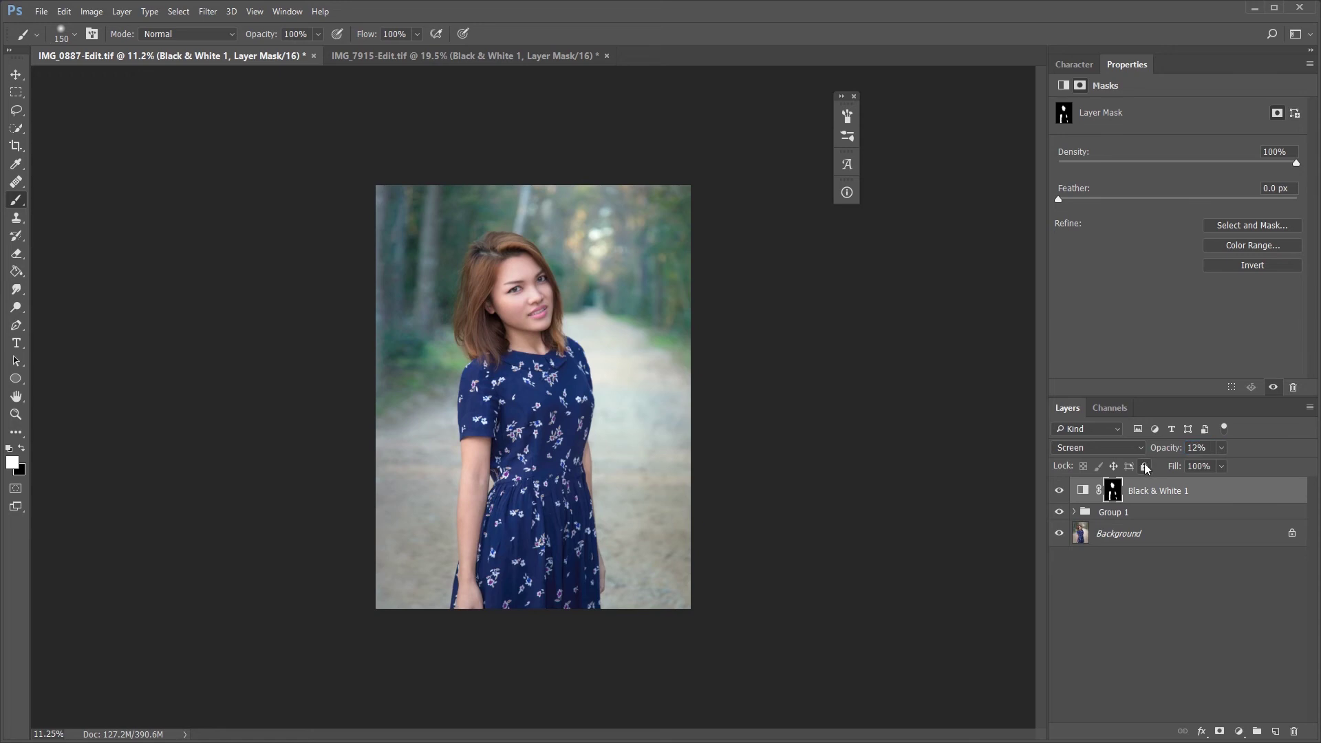
pyautogui.press('z')
pyautogui.moveTo(516, 286); pyautogui.dragTo(1139, 465)
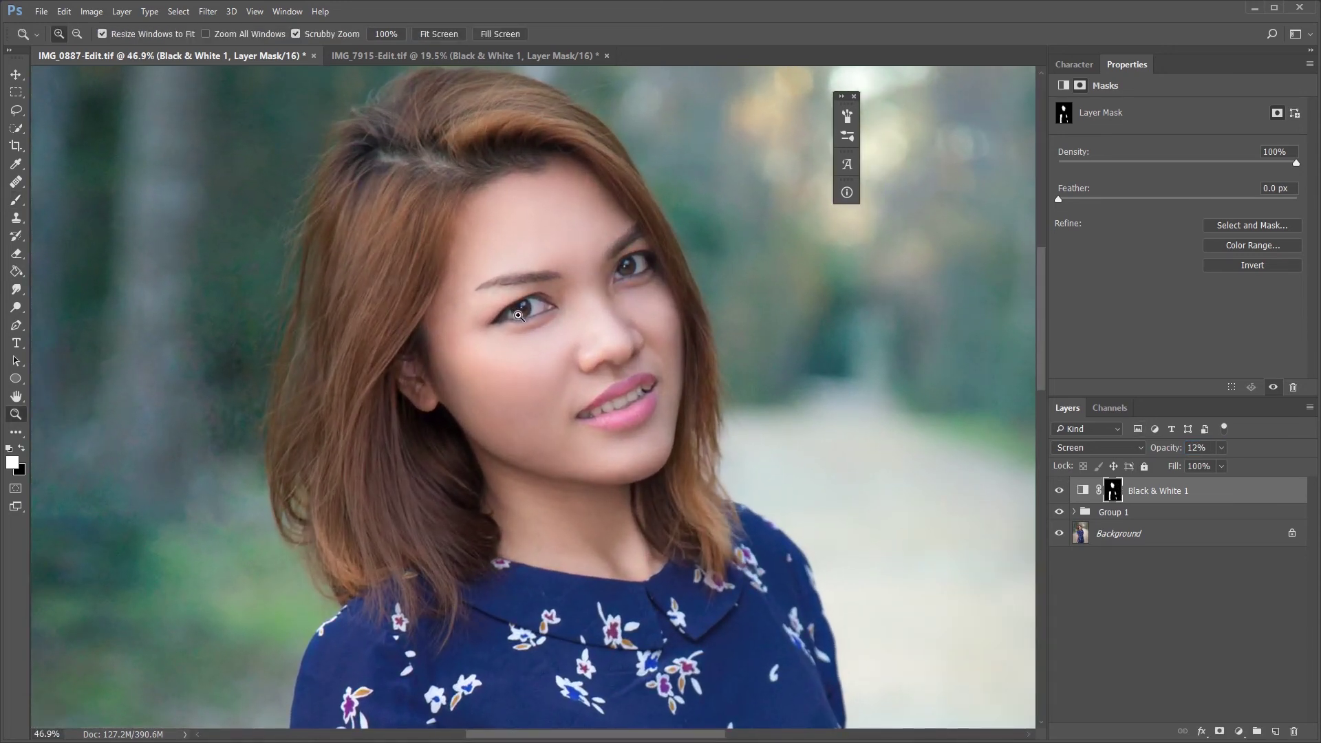
# - Set the Brush tool's foreground colour to pure black
pyautogui.press('b')
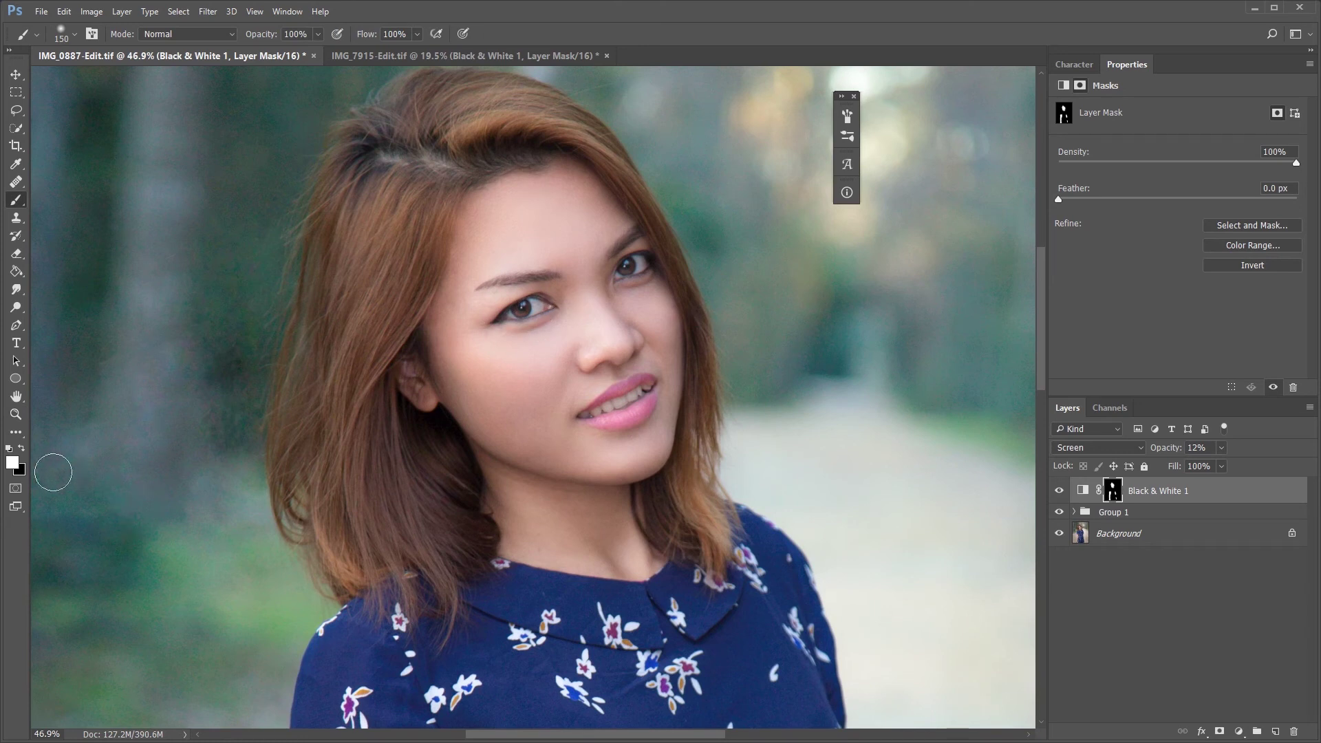
pyautogui.press('i')
pyautogui.click(15, 465)
pyautogui.moveTo(929, 482); pyautogui.dragTo(900, 544)
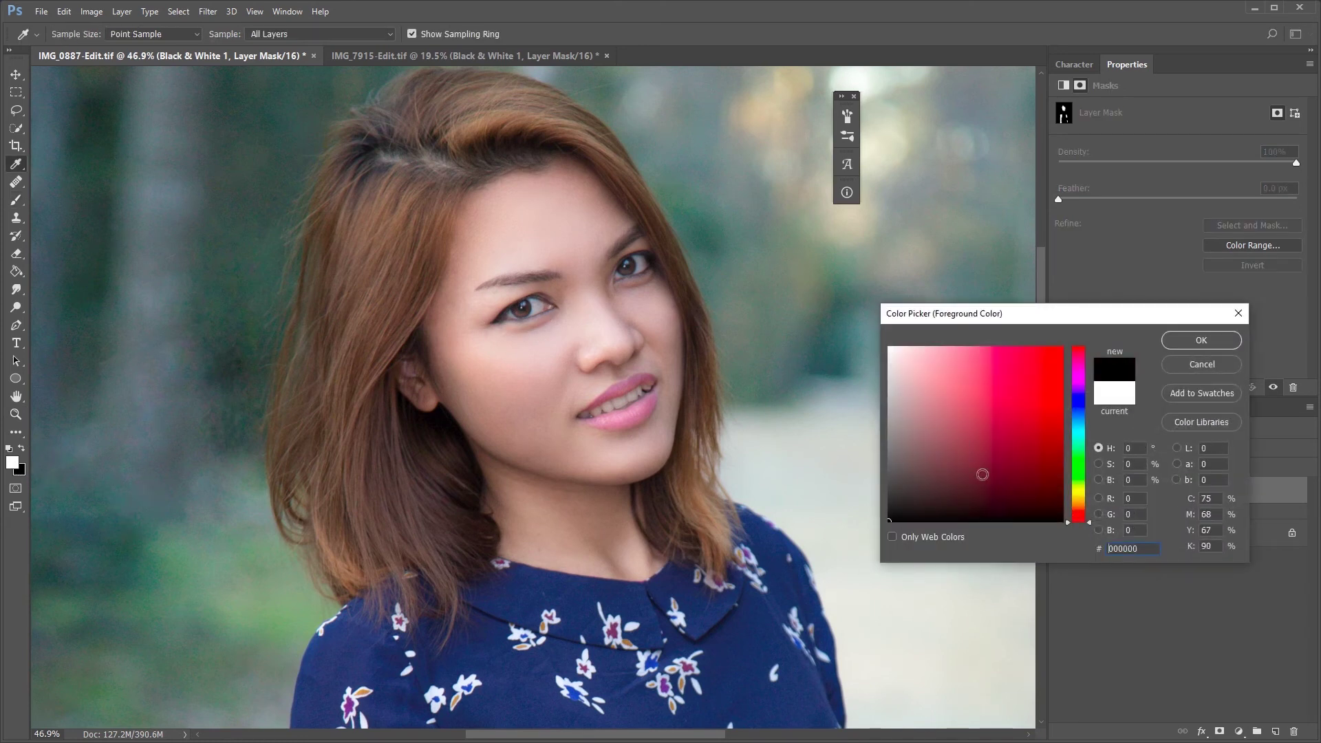
pyautogui.click(1183, 342)
pyautogui.press('b')
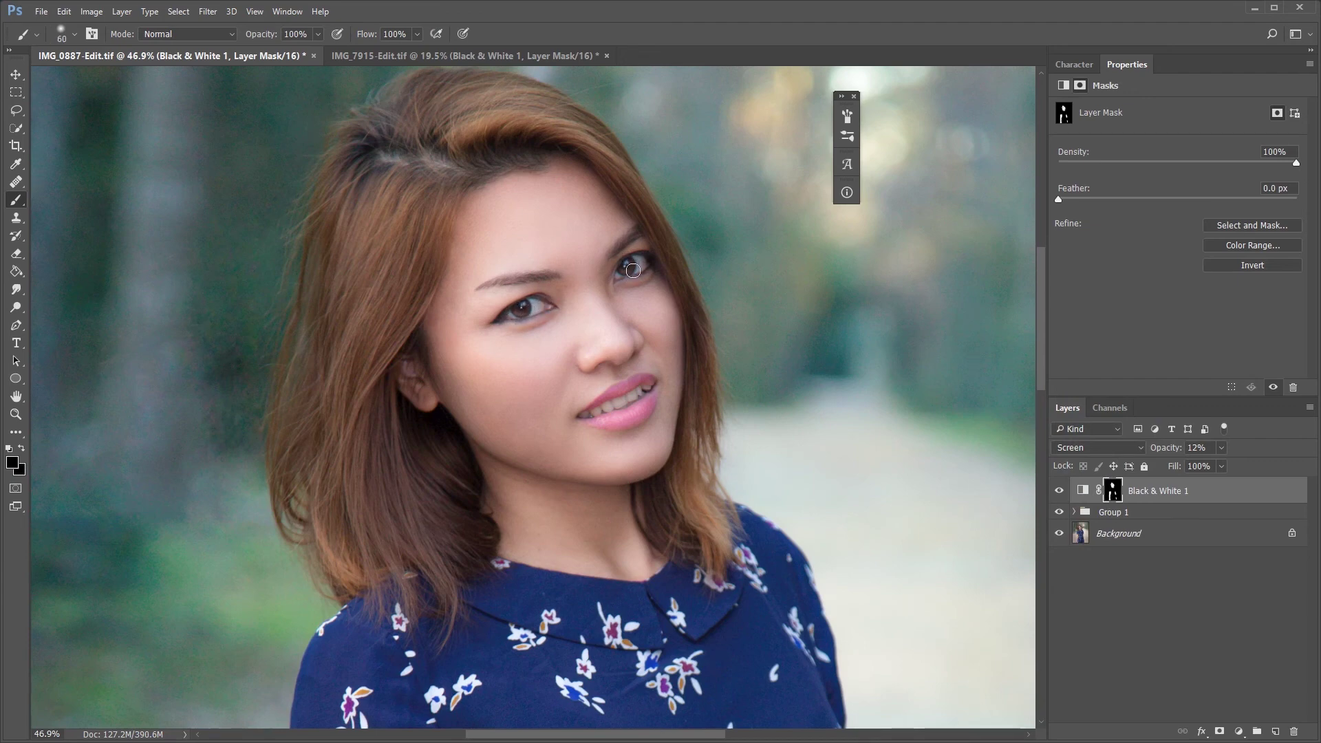
# - Brush black over the eyes and lips at sizes 90 and 60, then zoom out
pyautogui.press(']')
pyautogui.press(']')
pyautogui.press(']')
pyautogui.press('[')
pyautogui.press('[')
pyautogui.press('[')
pyautogui.press('[')
pyautogui.press('[')
pyautogui.press('[')
pyautogui.press('z')
pyautogui.scroll(-5, 614, 280)
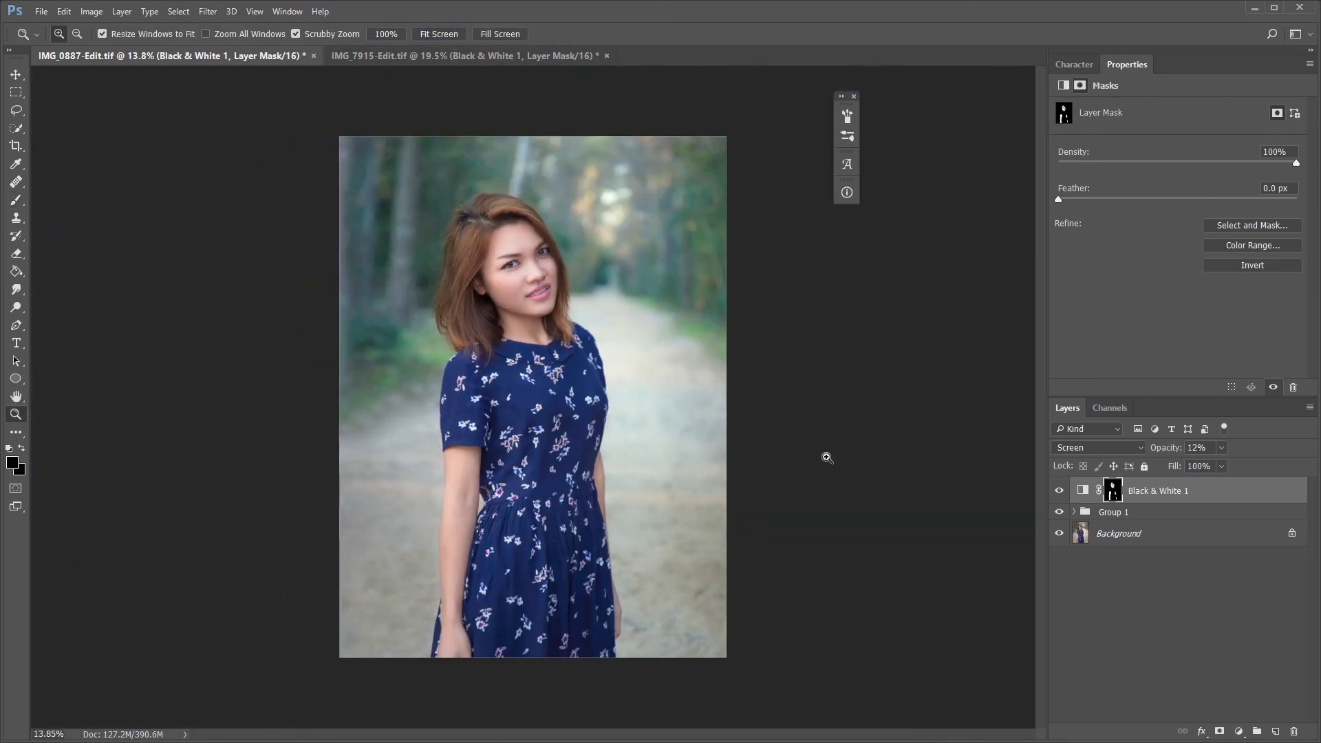
pyautogui.scroll(4, 671, 502)
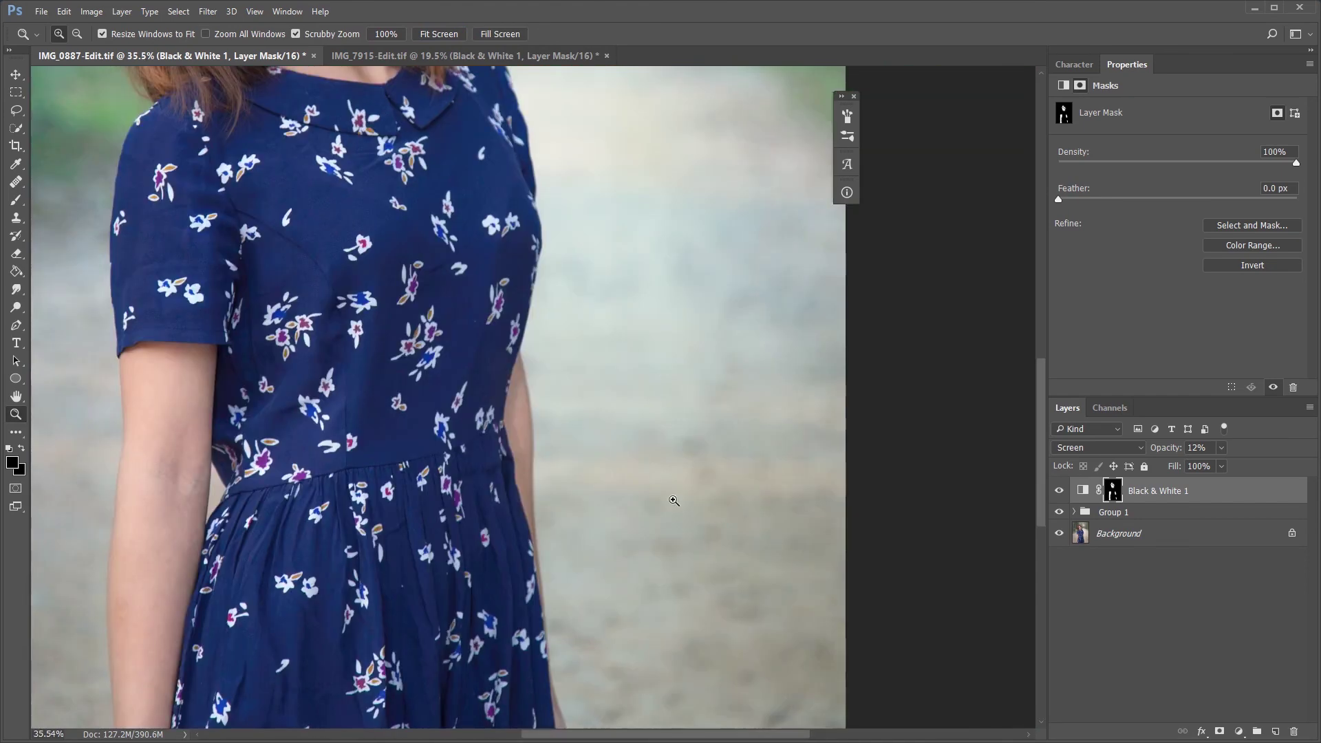
pyautogui.scroll(2, 275, 413)
pyautogui.scroll(1, 344, 310)
pyautogui.scroll(1, 376, 255)
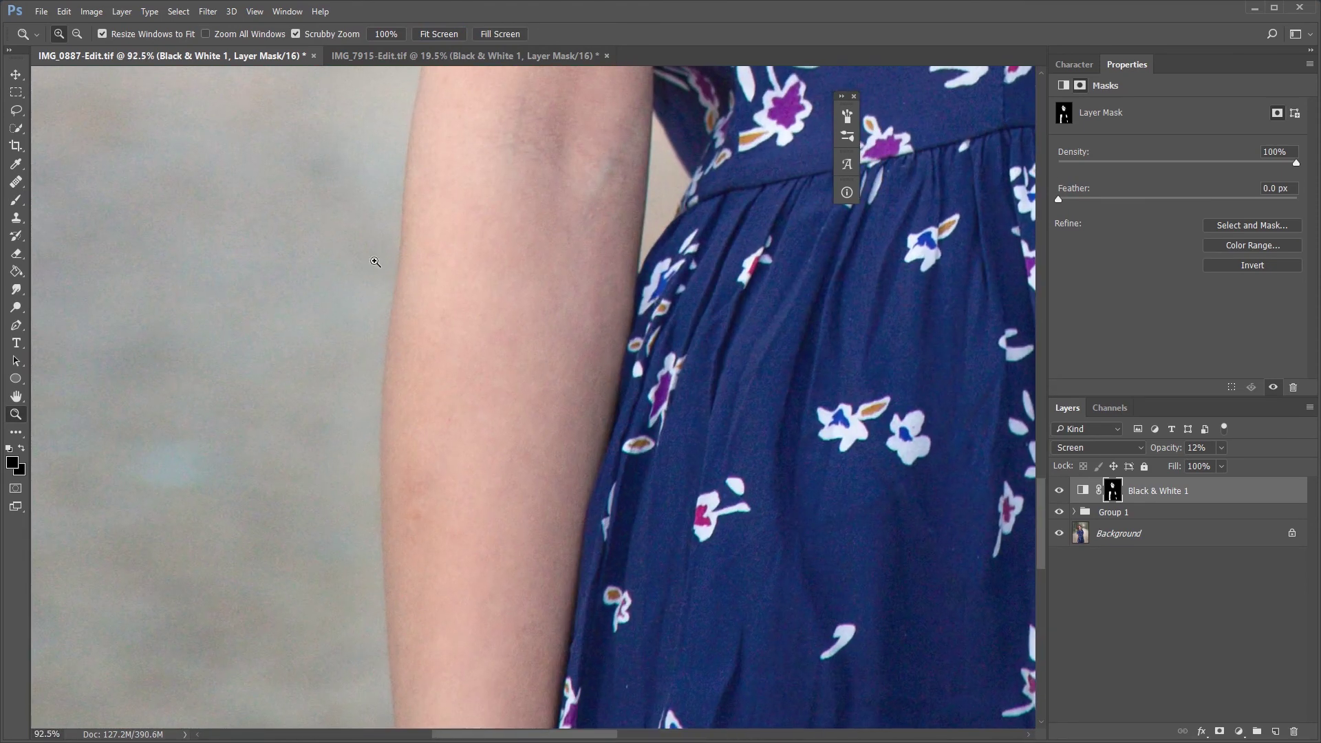
pyautogui.scroll(-2, 404, 318)
pyautogui.scroll(-1, 400, 359)
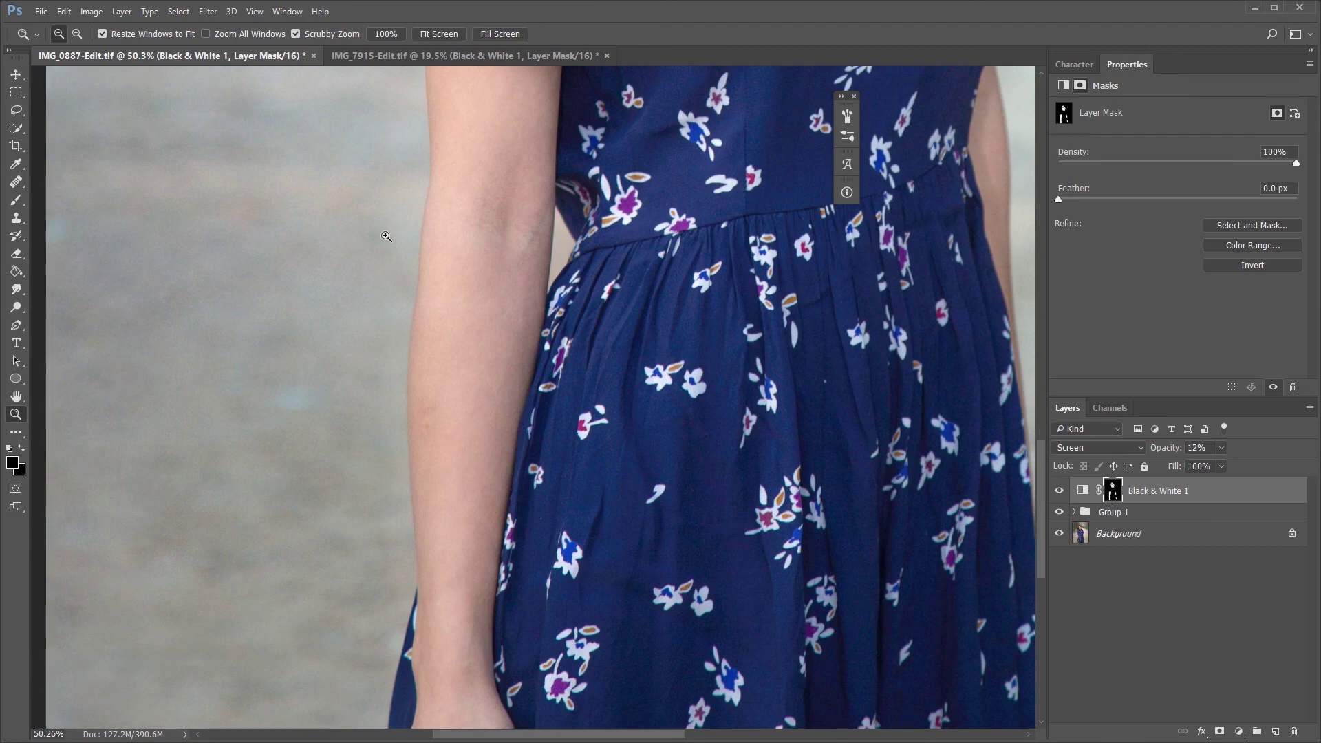
pyautogui.scroll(-3, 472, 377)
pyautogui.scroll(-1, 472, 382)
pyautogui.scroll(3, 475, 386)
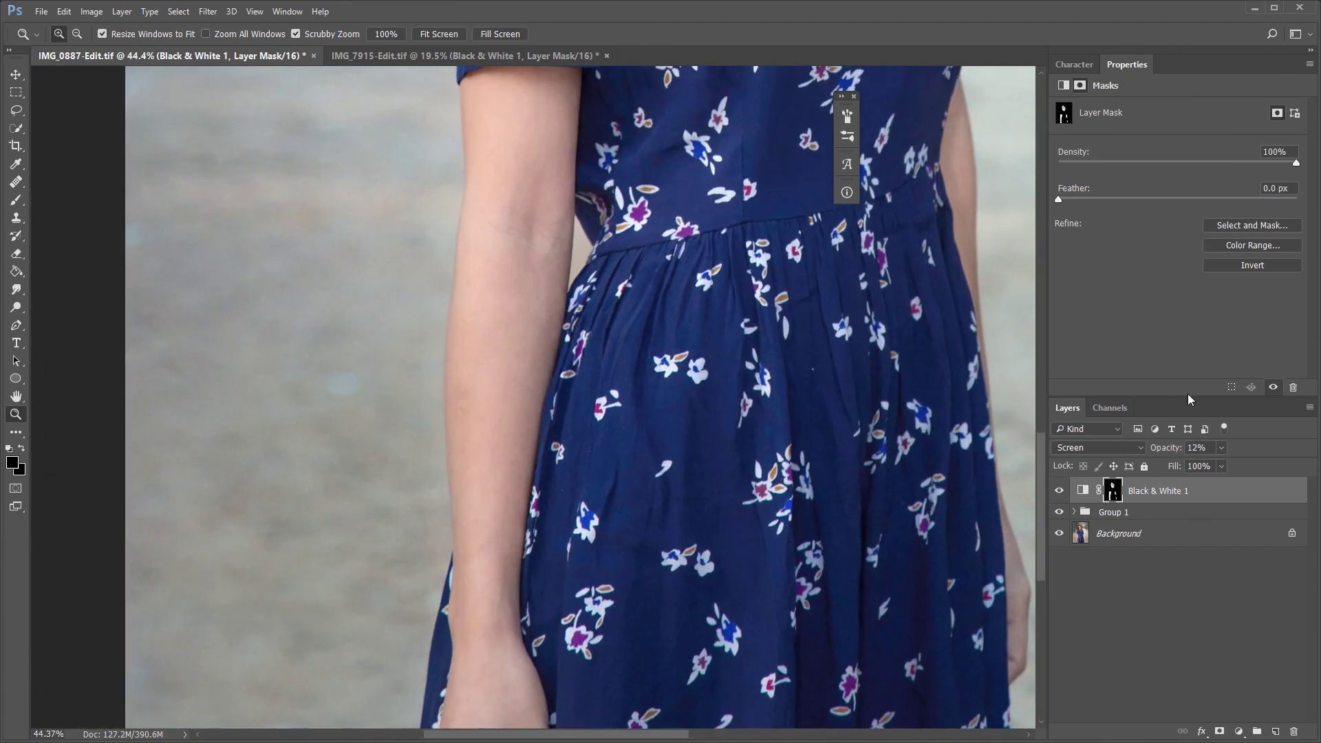
pyautogui.keyDown('alt'); pyautogui.click(1124, 486); pyautogui.keyUp('alt')
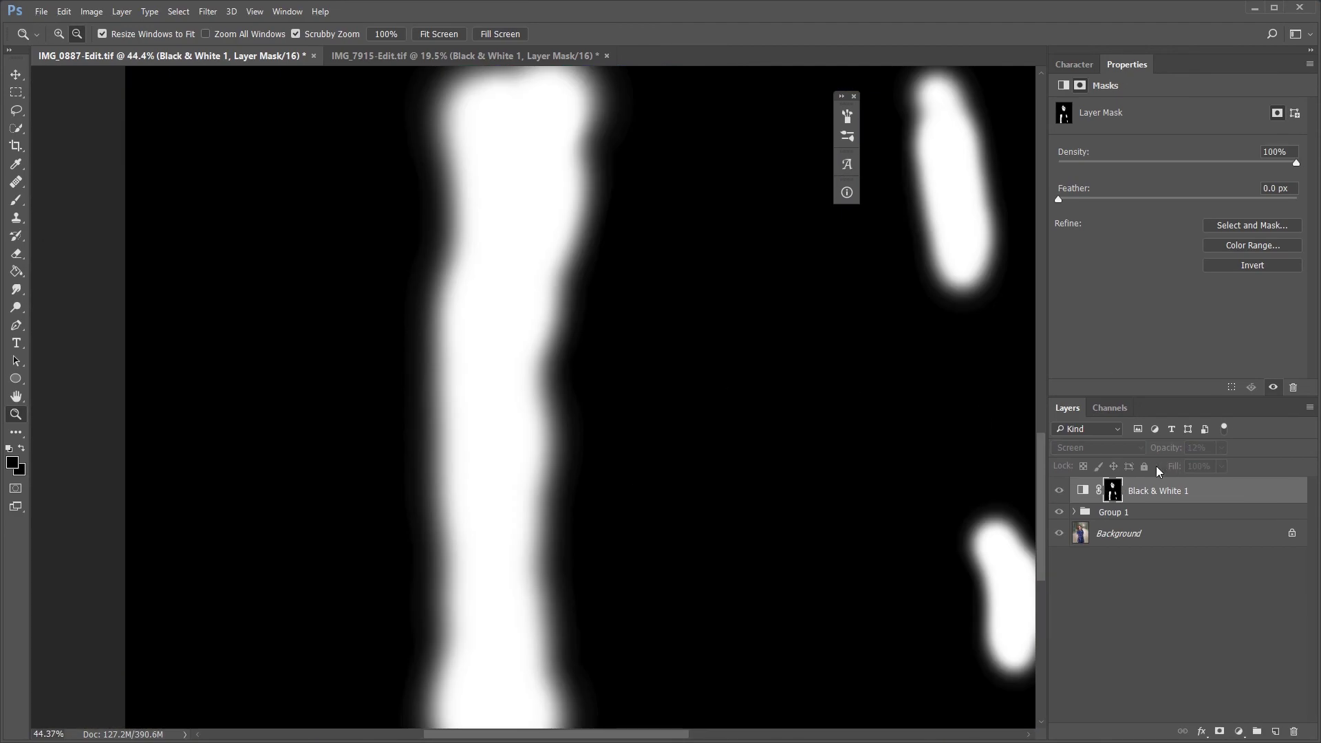
pyautogui.keyDown('alt'); pyautogui.click(1114, 494); pyautogui.keyUp('alt')
pyautogui.scroll(-3, 726, 482)
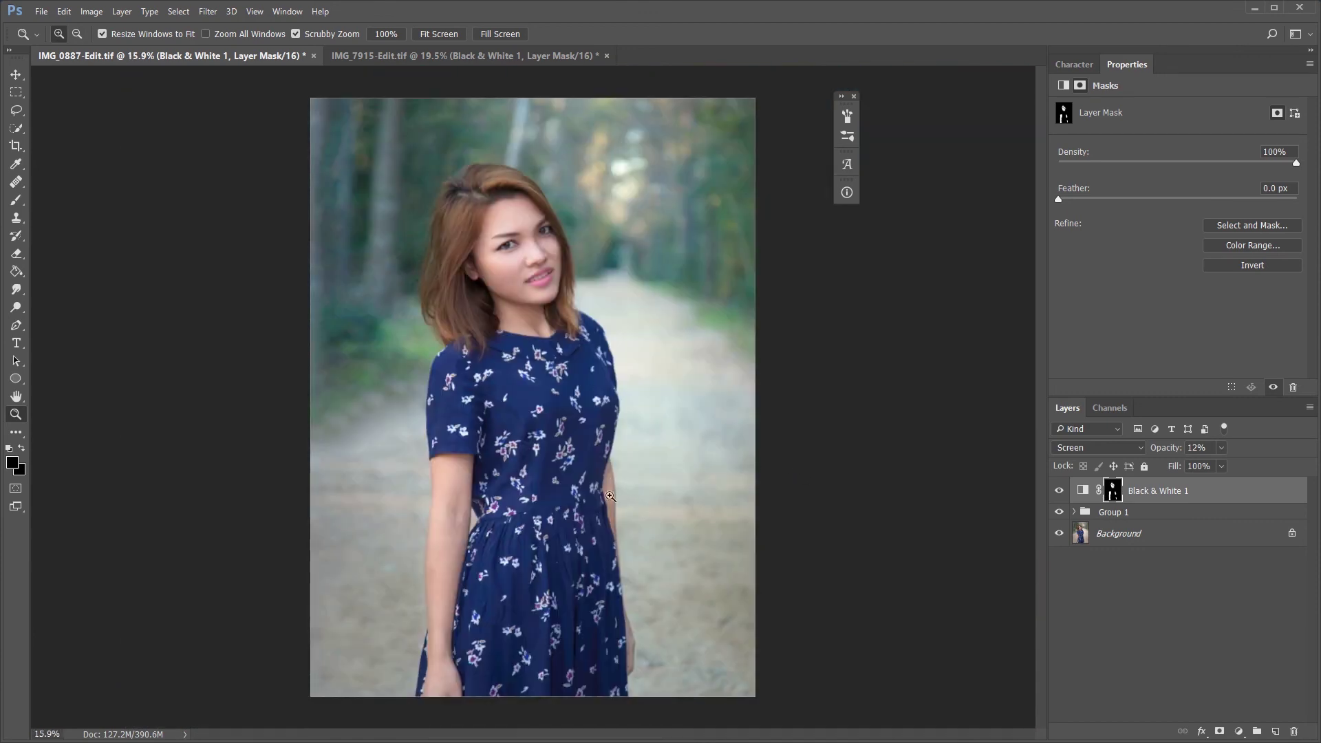
# - Toggle Black & White 1 at 17% opacity to compare, then show its channel sliders in Properties
pyautogui.scroll(-1, 731, 516)
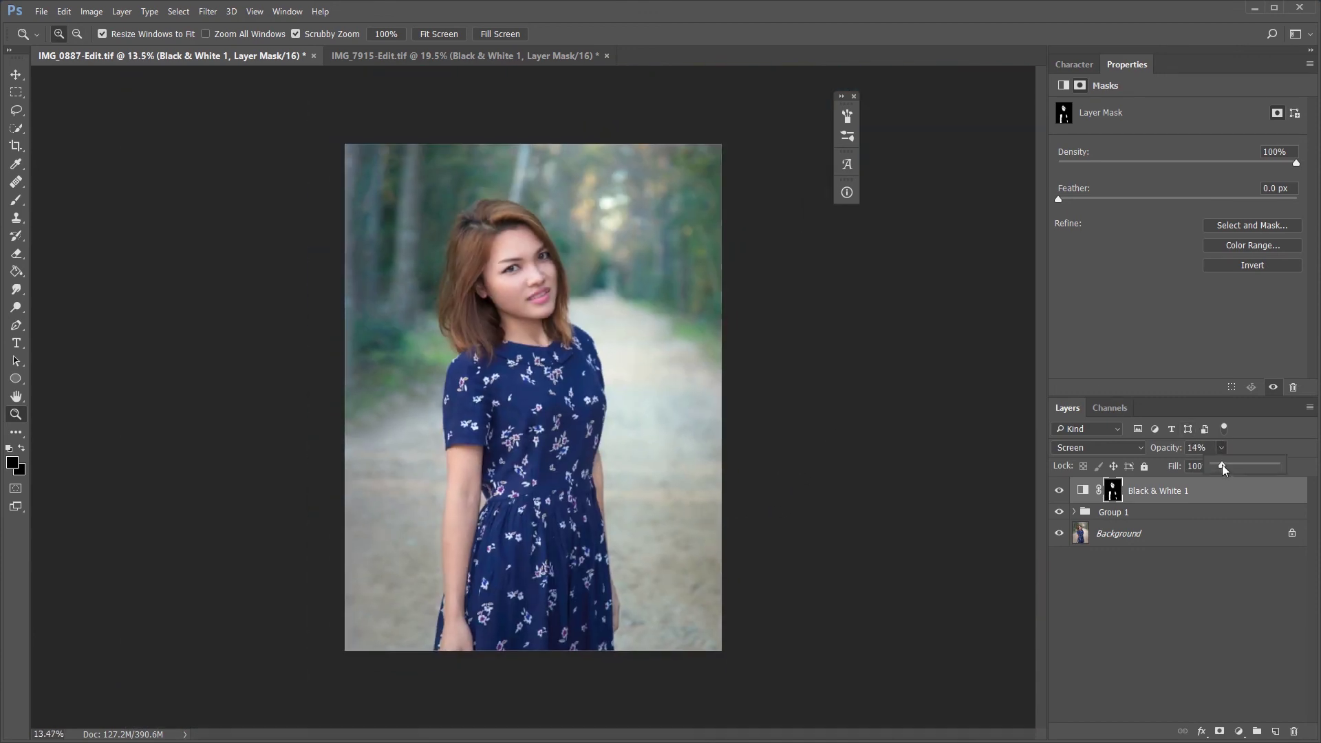
pyautogui.scroll(2, 535, 401)
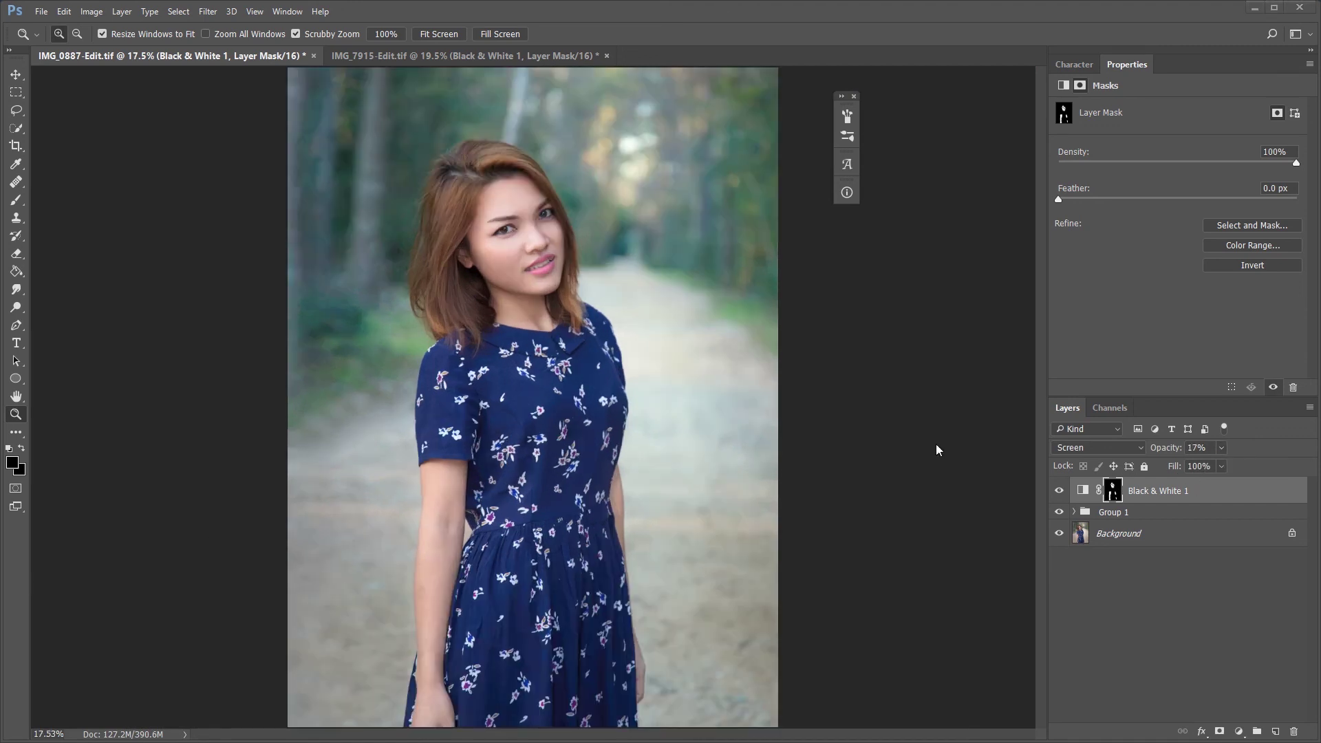
pyautogui.click(1059, 491)
pyautogui.click(1060, 492)
pyautogui.click(1060, 492)
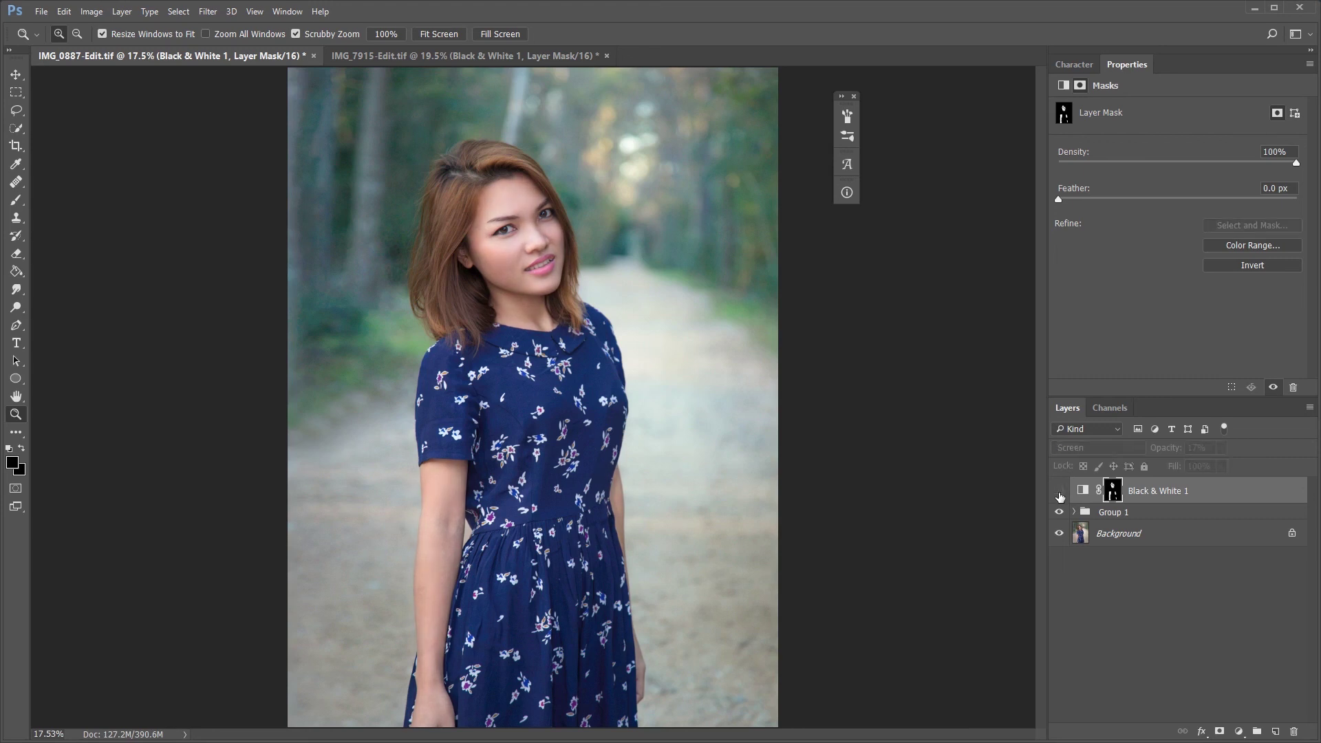
pyautogui.click(1059, 492)
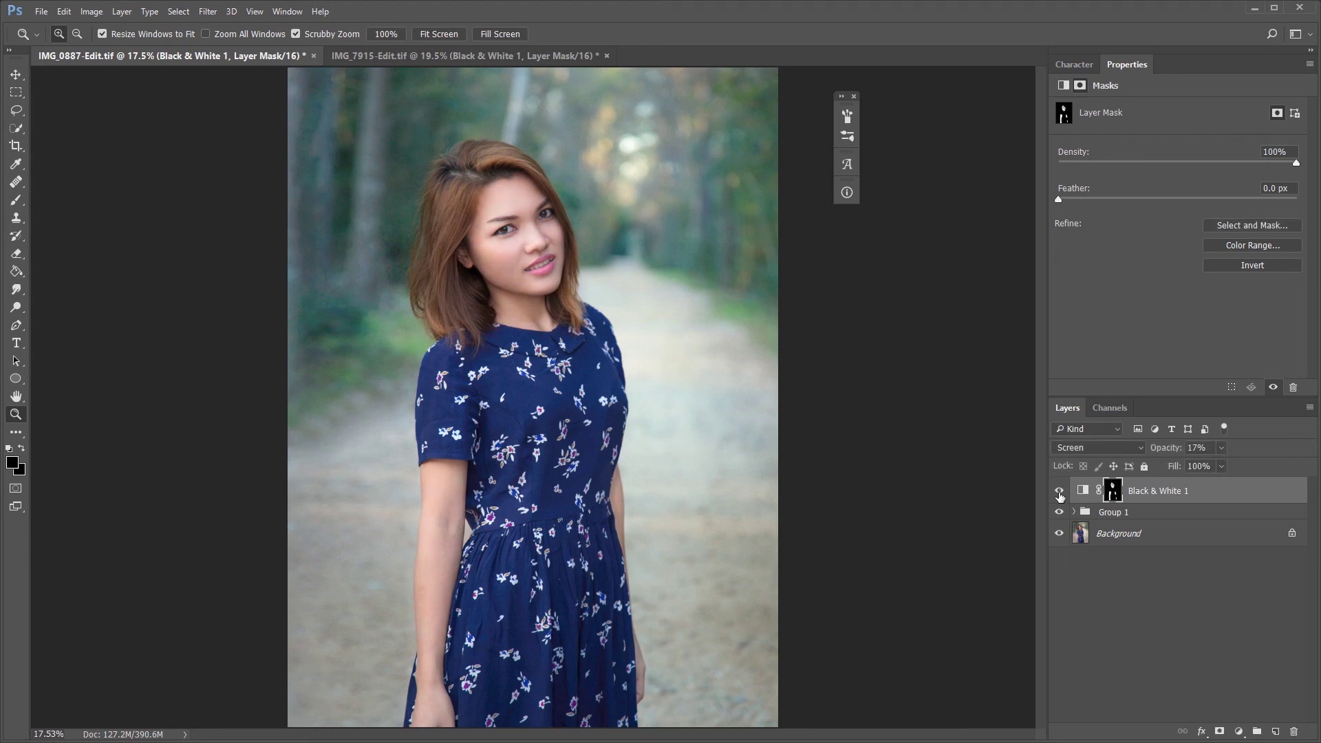
pyautogui.click(1082, 490)
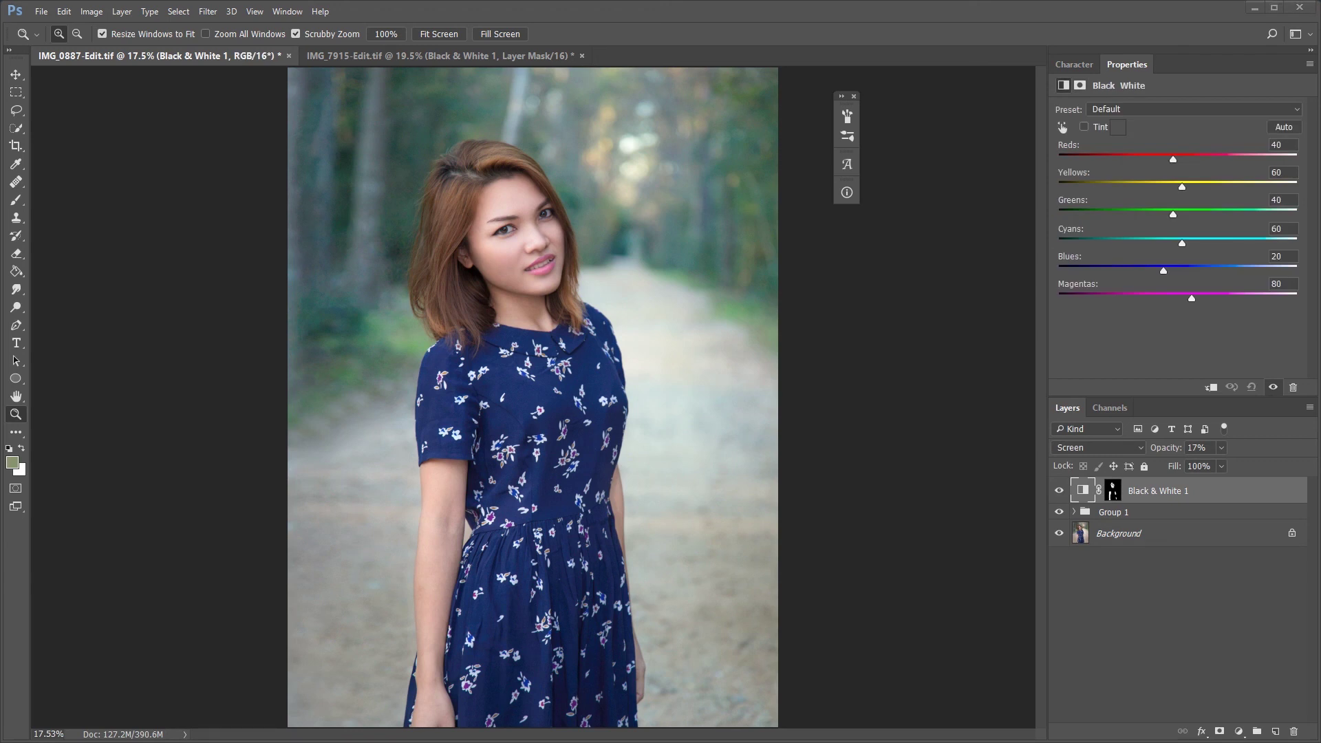